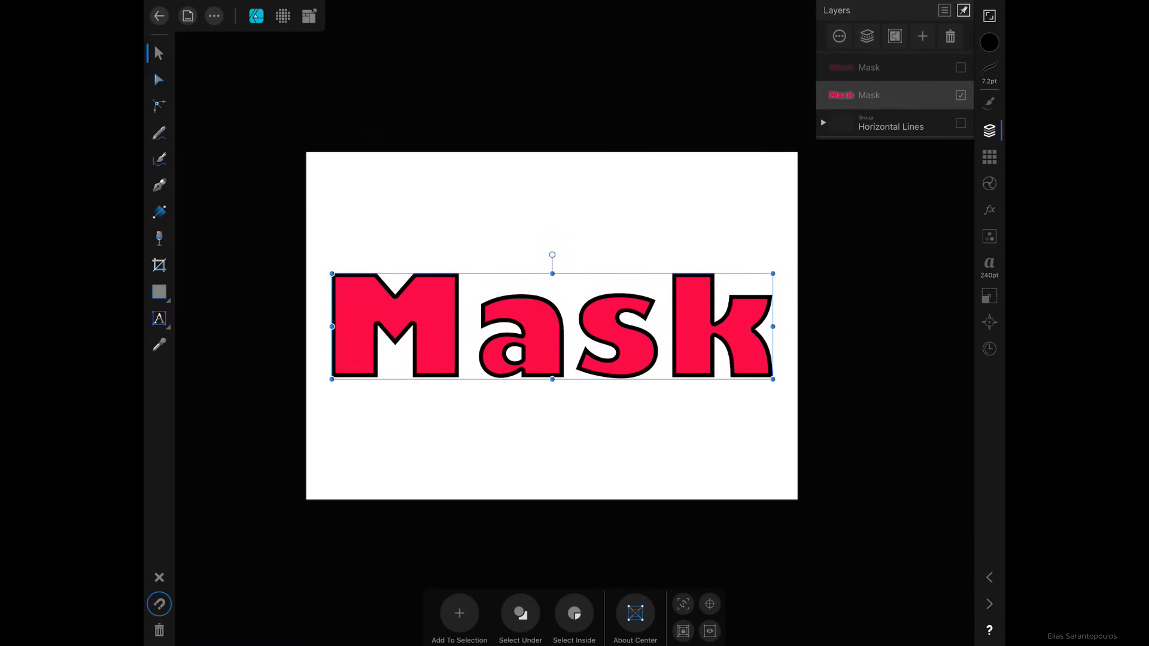
Move the Stroke group up the layer stack, then undo back to the bare line pattern
left_click_drag(891, 126, 924, 82)
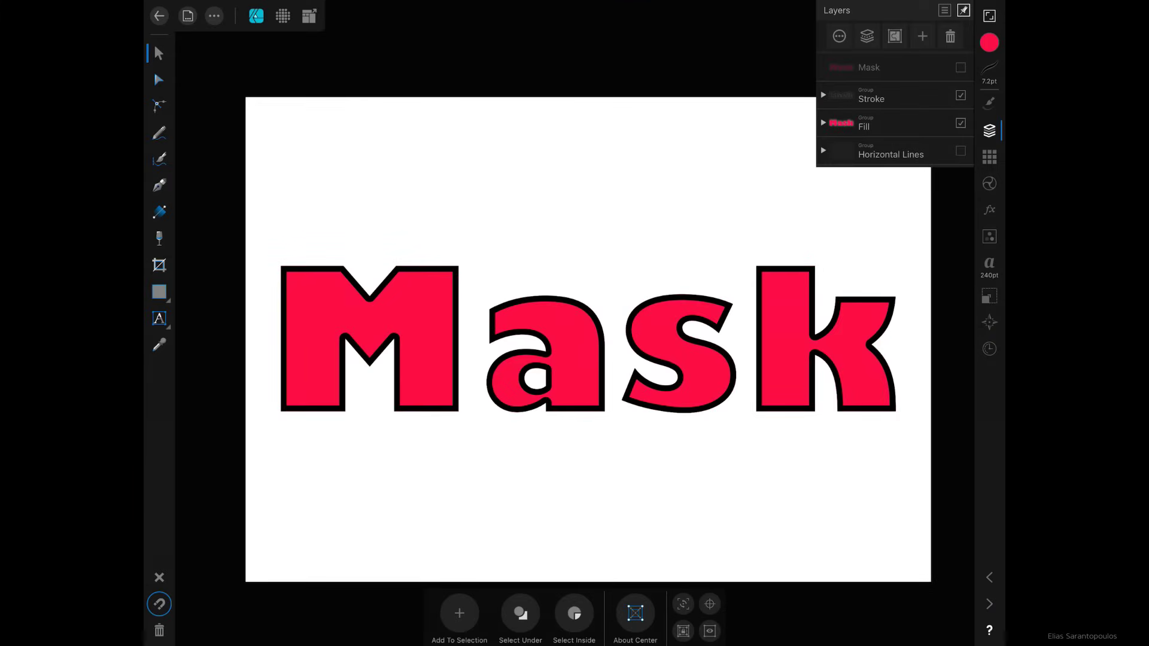
key("ctrl+z")
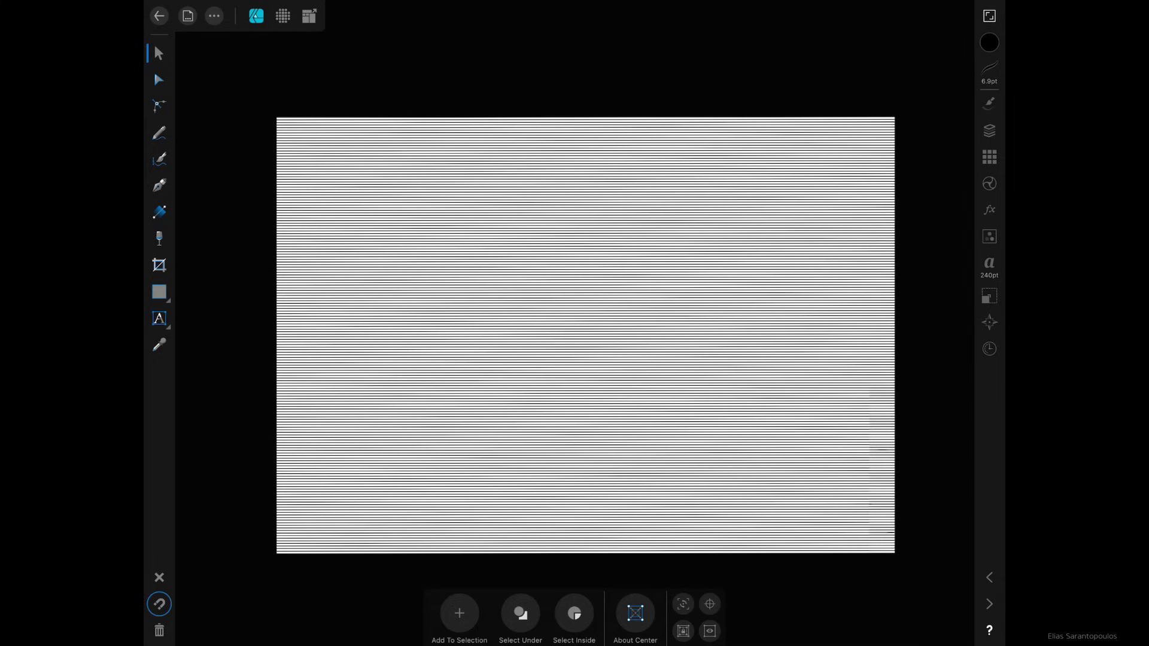
Hide the Horizontal Lines group, type artistic text 'Mask', and centre it on the page
left_click(989, 131)
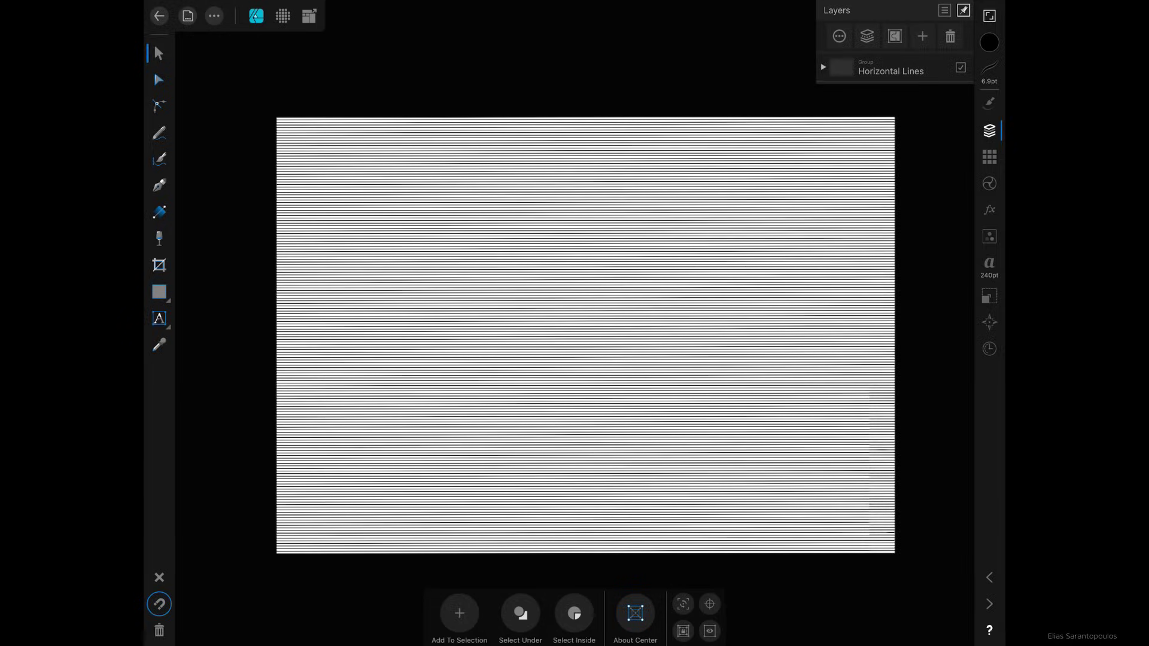
left_click(961, 68)
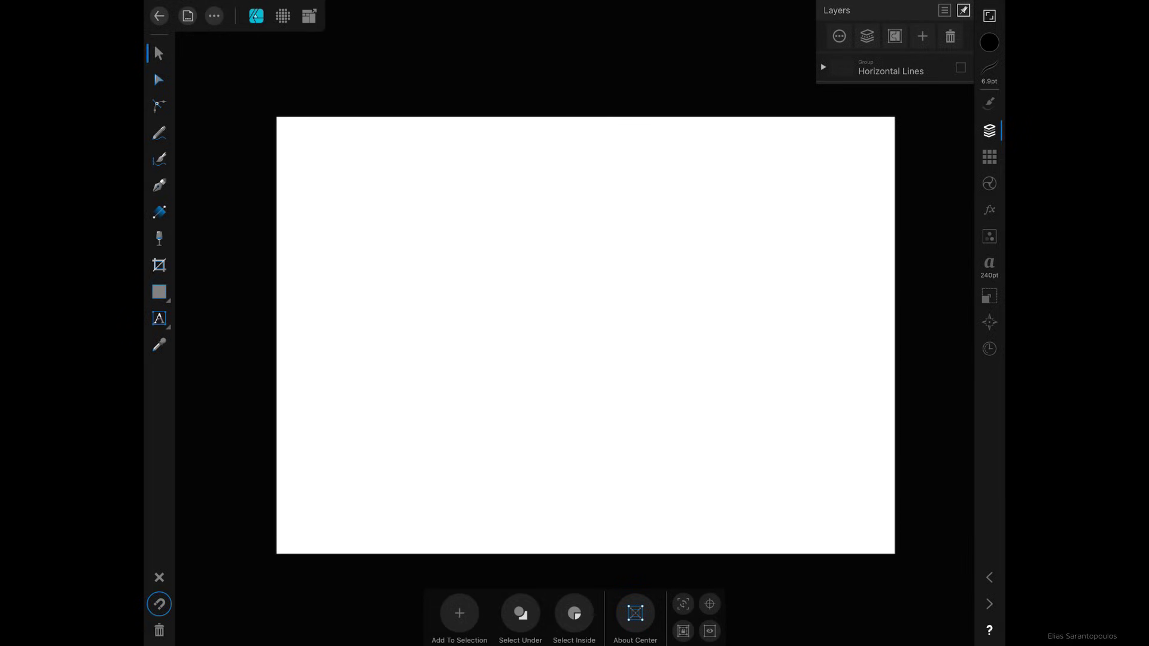
left_click(159, 318)
left_click(331, 305)
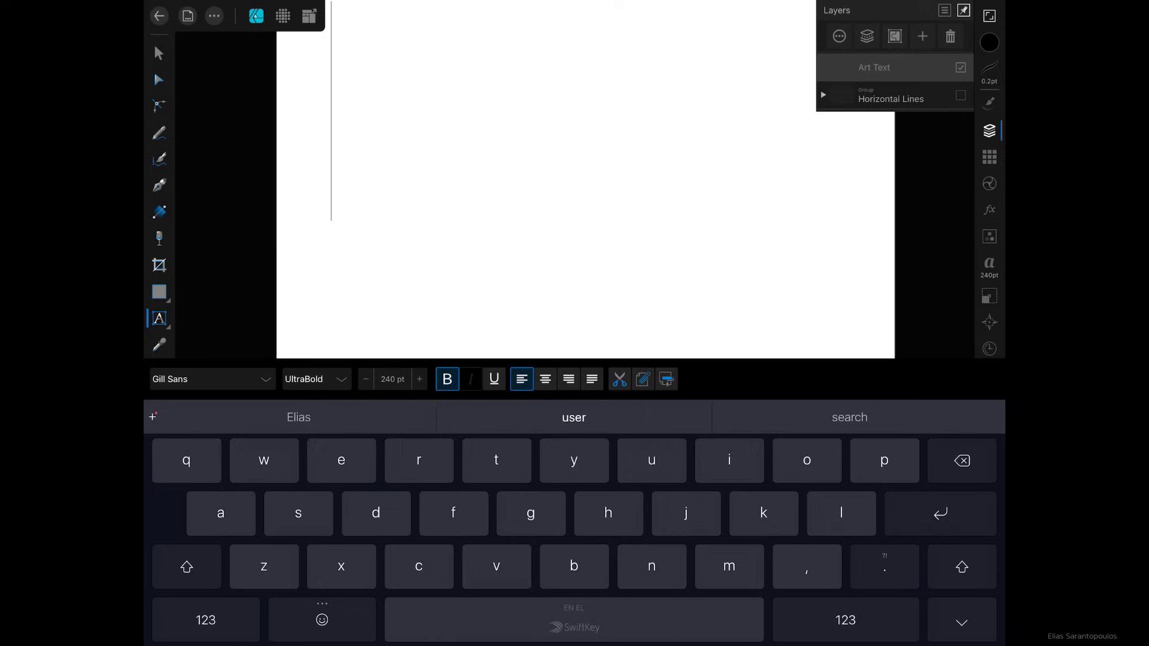
type("Ma")
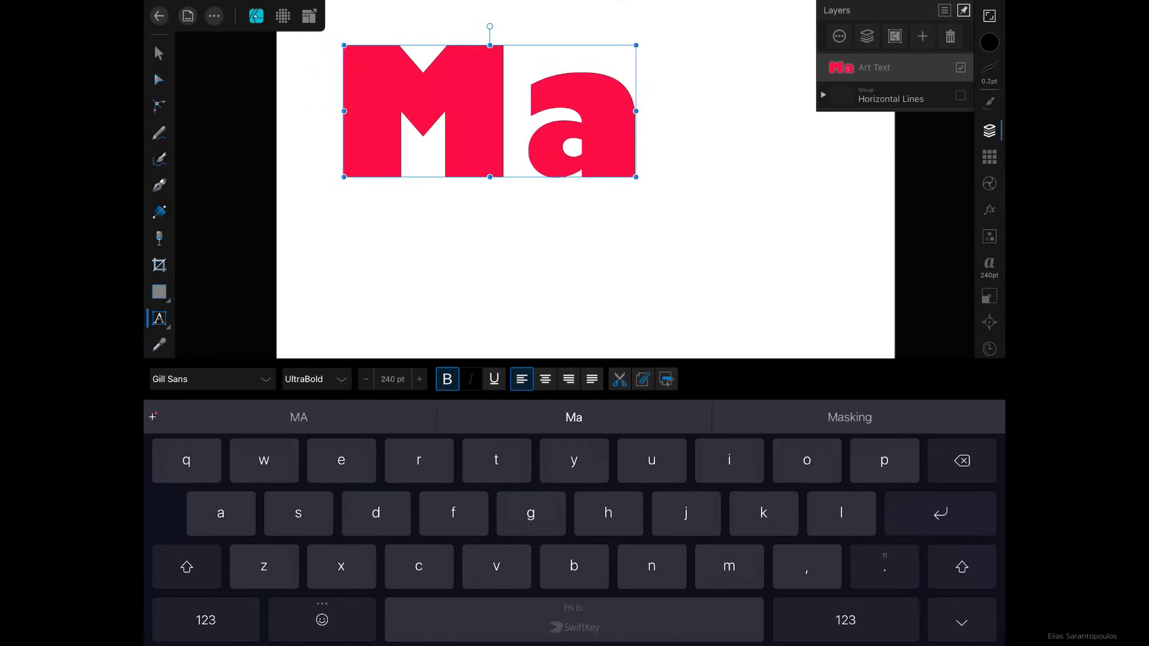
type("sk")
left_click(159, 53)
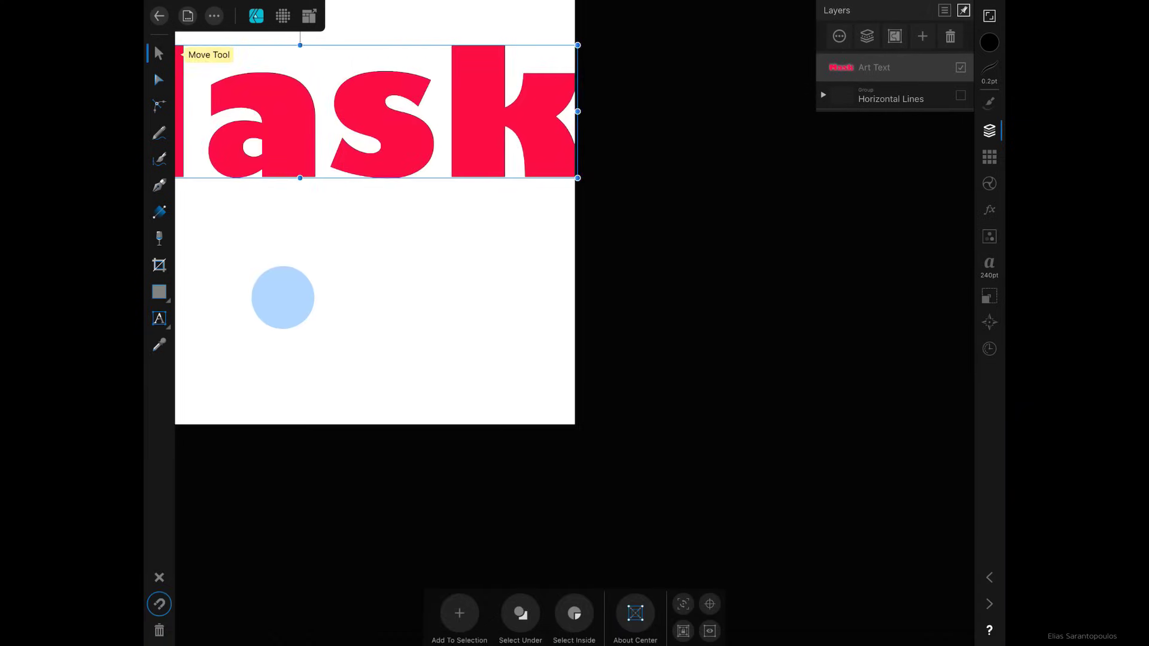
left_click_drag(282, 298, 562, 424)
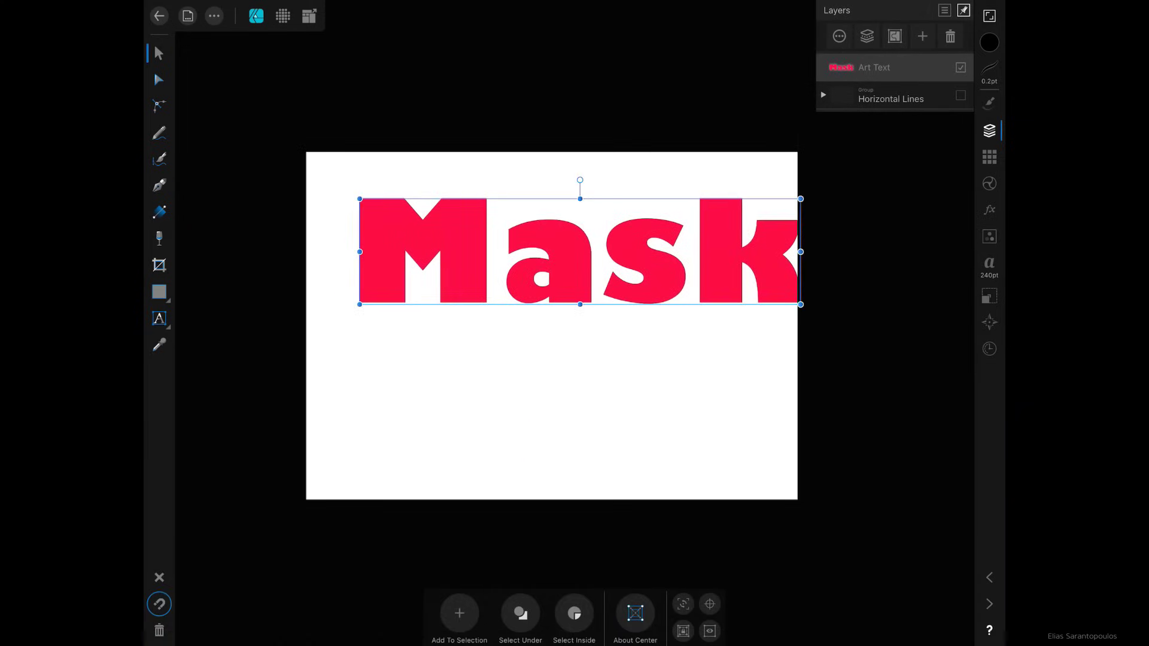
left_click_drag(731, 234, 692, 318)
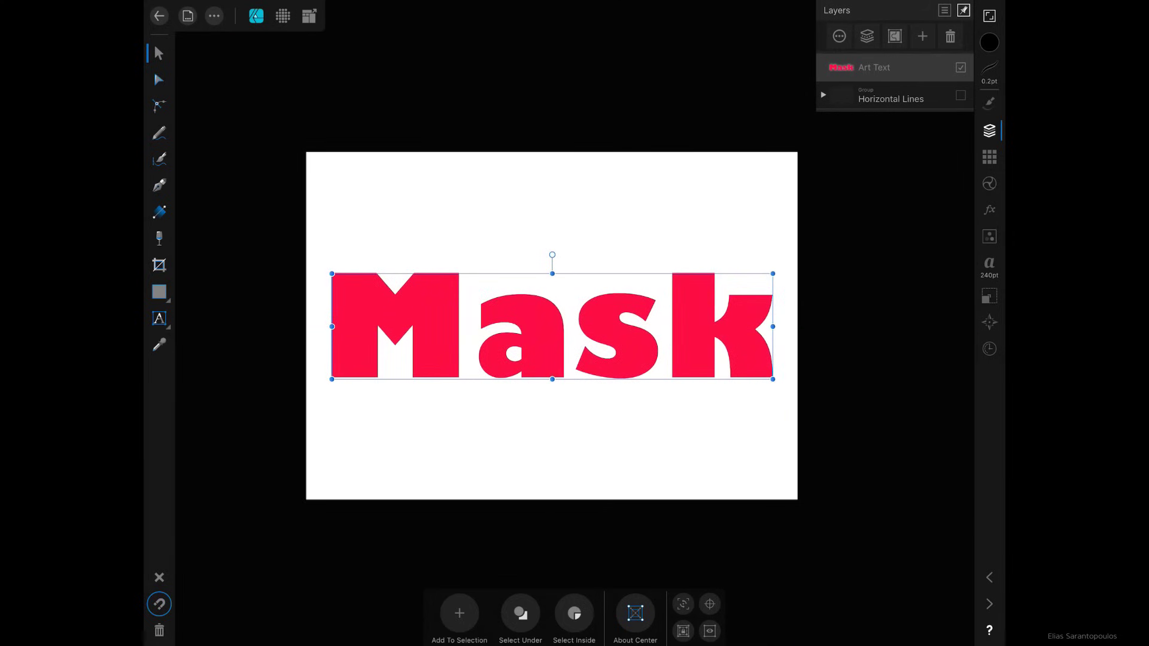
Give the Mask text a 7.2 pt black stroke aligned to the centre of the edges
left_click(989, 70)
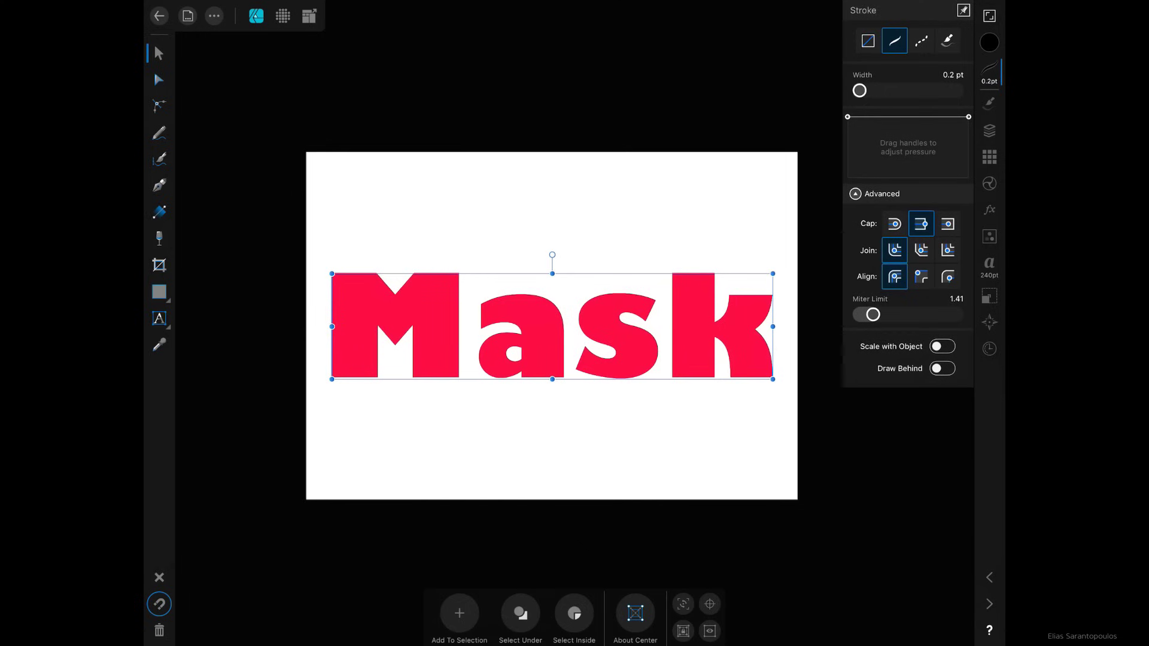
left_click_drag(859, 91, 866, 90)
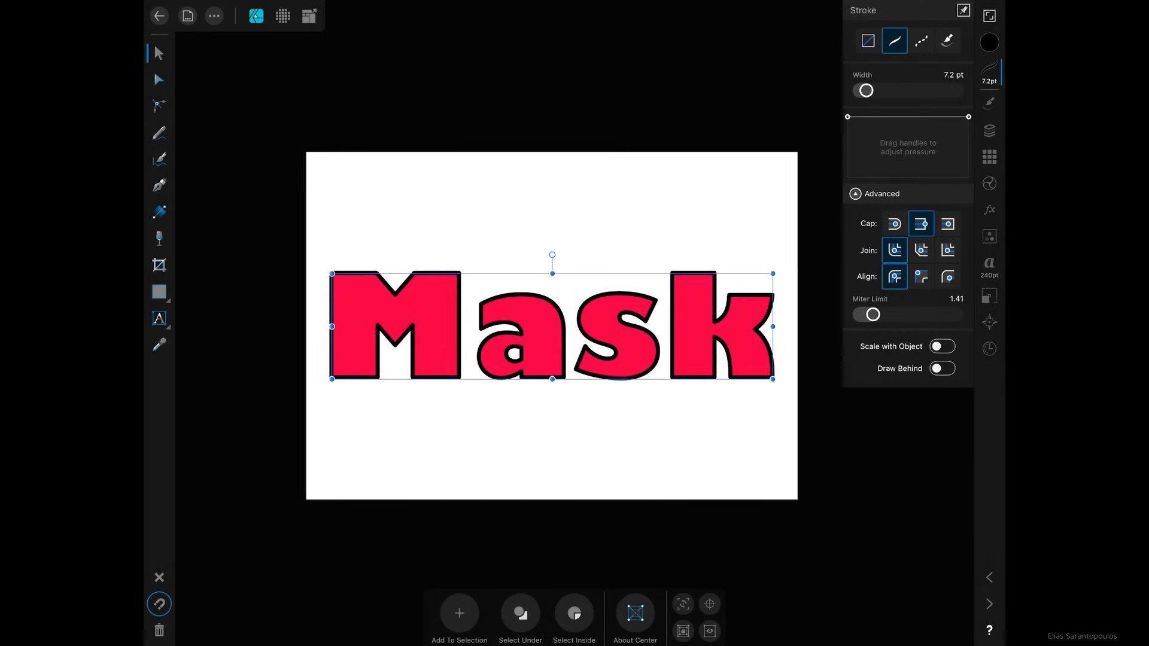
left_click(877, 193)
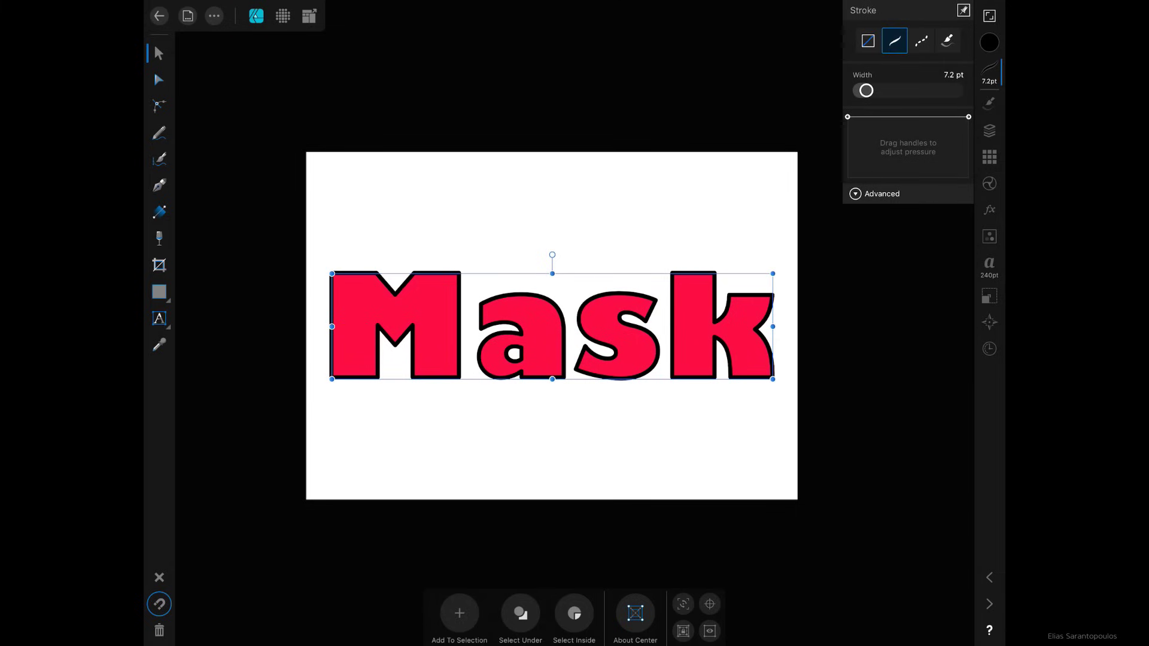
left_click(877, 193)
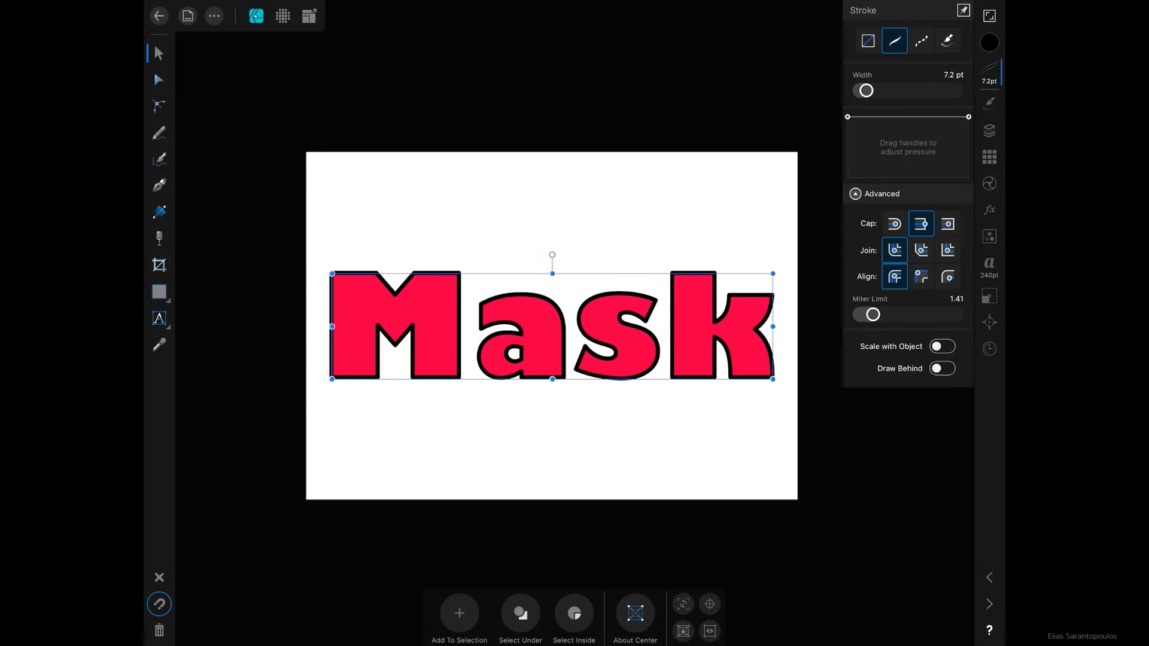
left_click(921, 277)
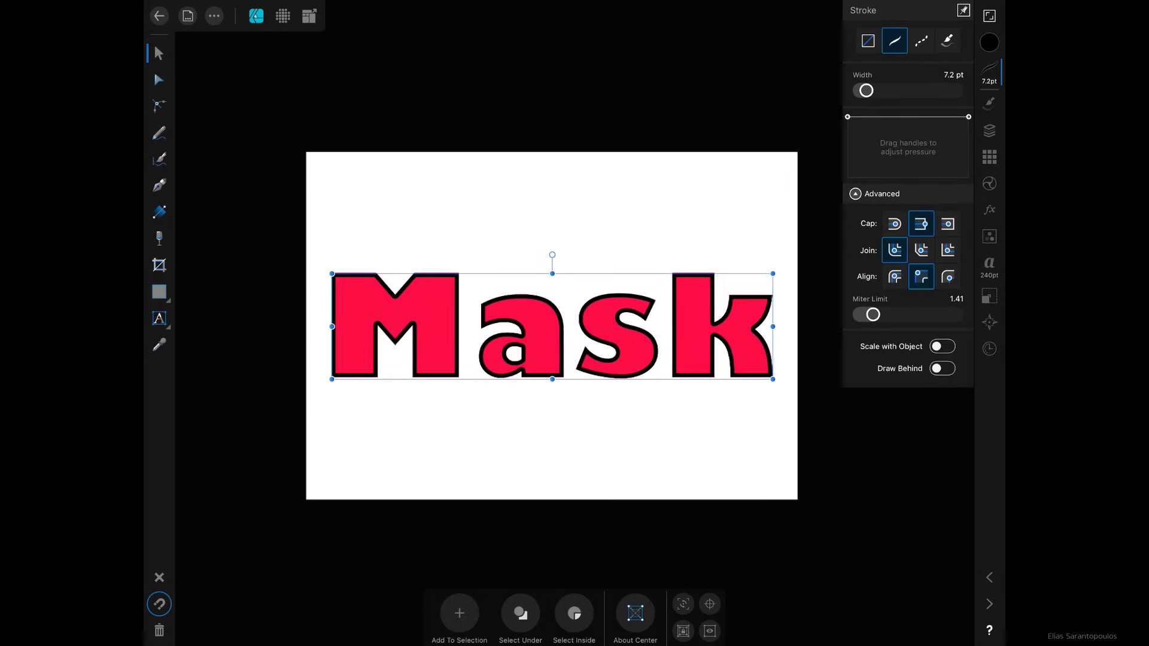
left_click(990, 130)
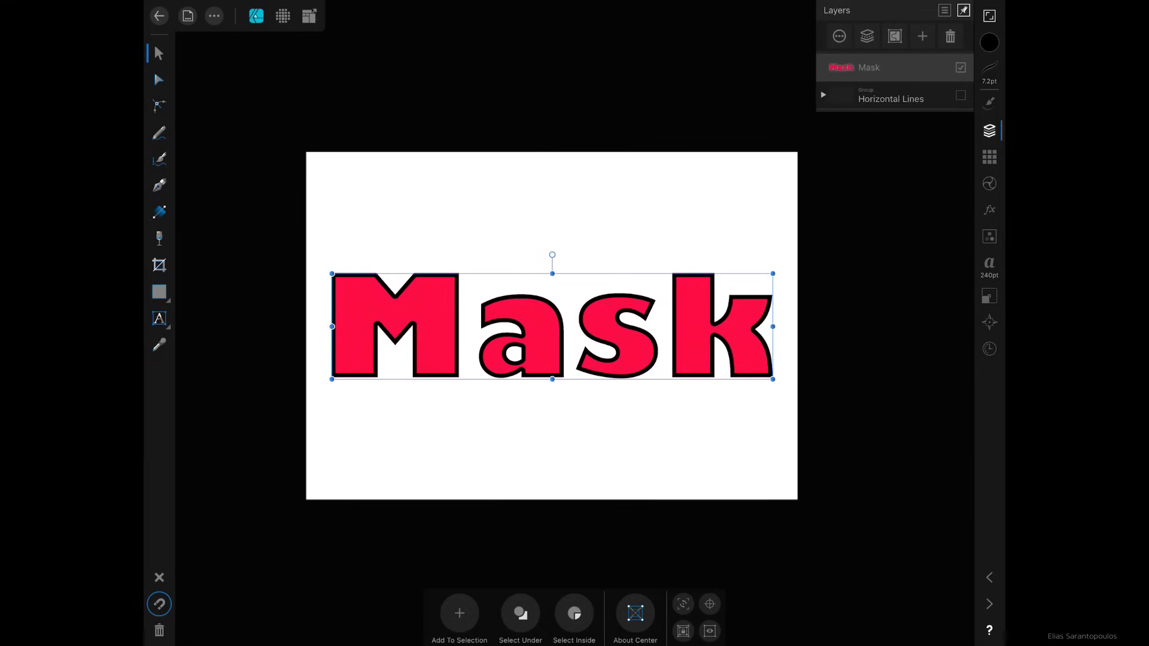
Duplicate the Mask text, hide the top copy, and convert the other copy to curves
left_click(214, 15)
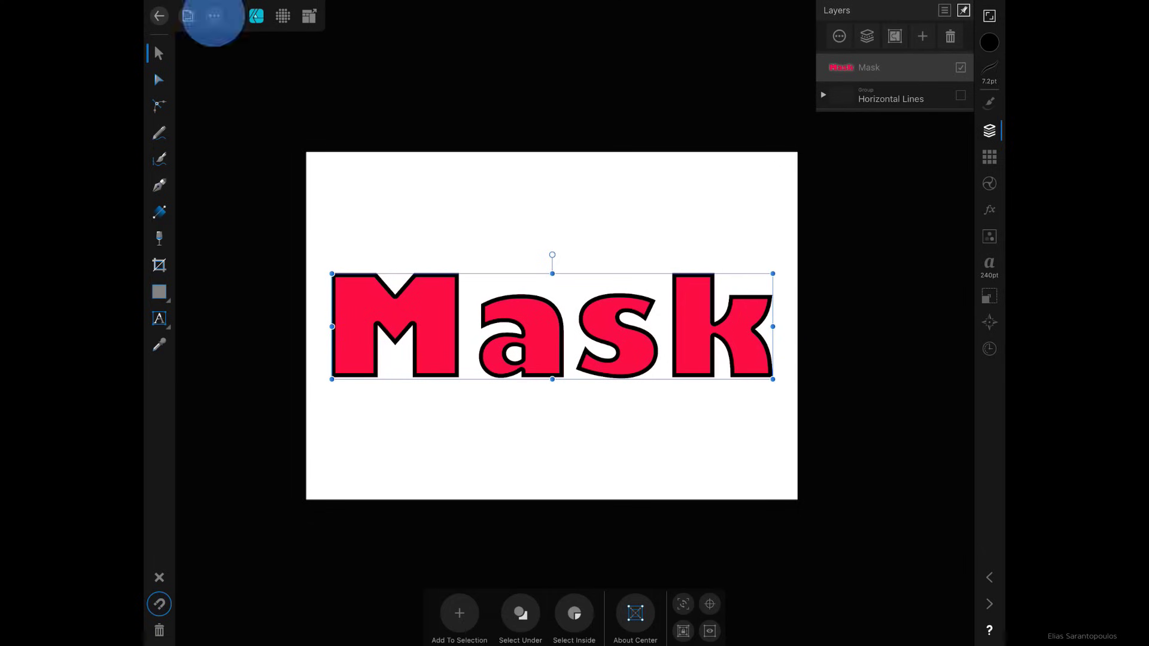
left_click(253, 60)
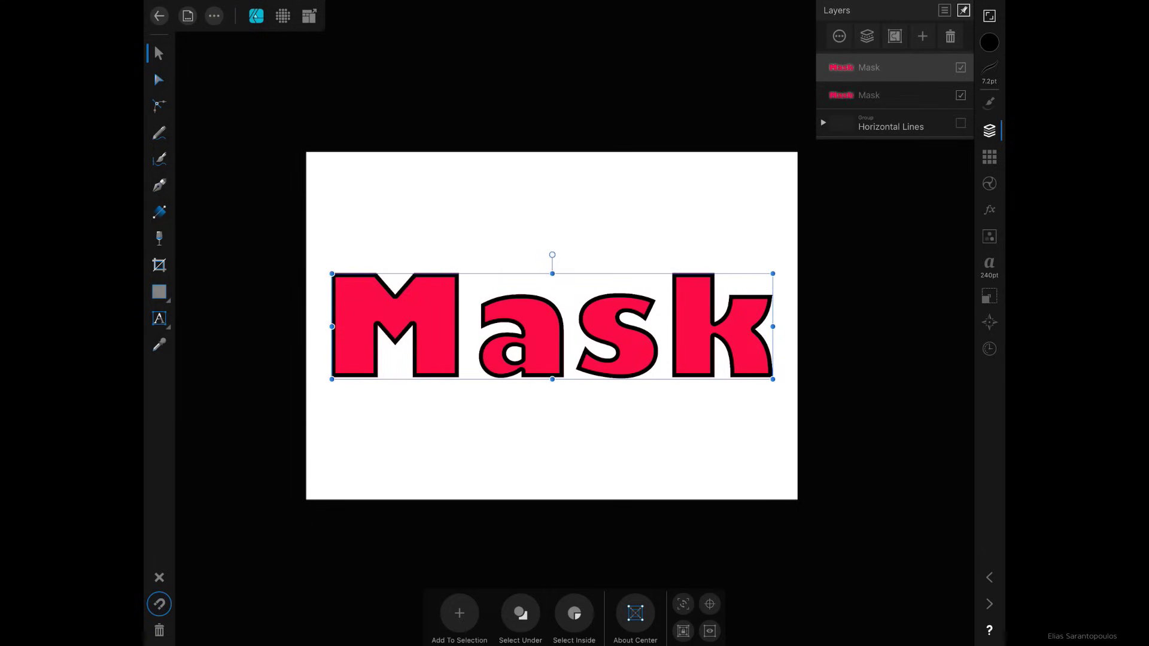
left_click(961, 67)
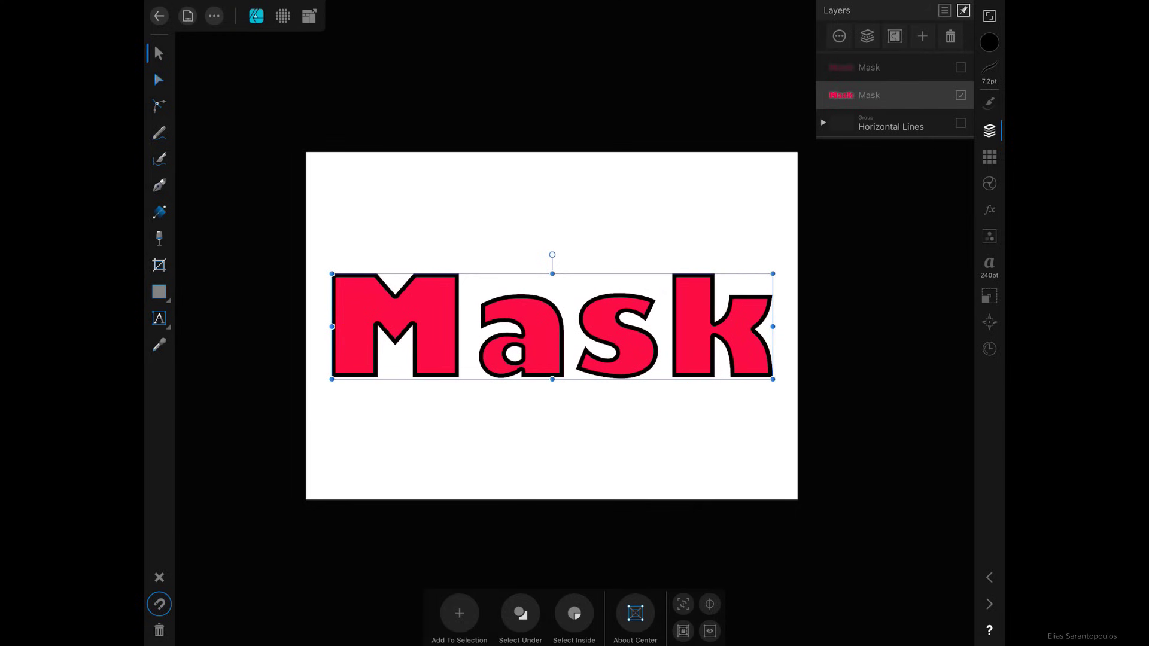
left_click(215, 15)
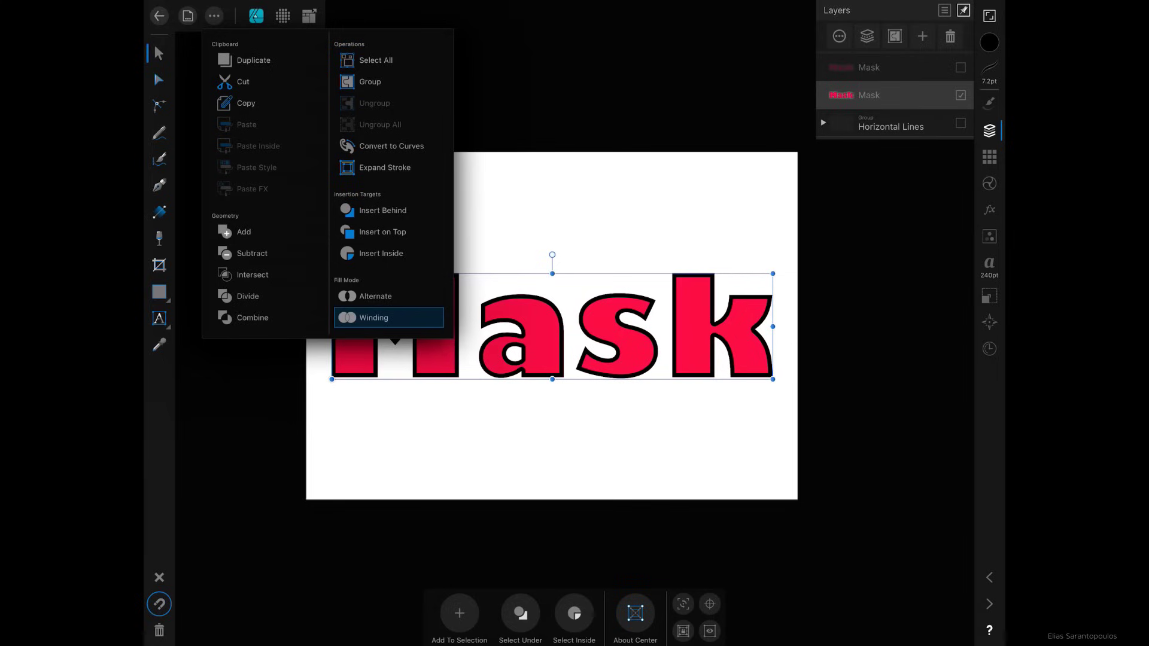
left_click(369, 82)
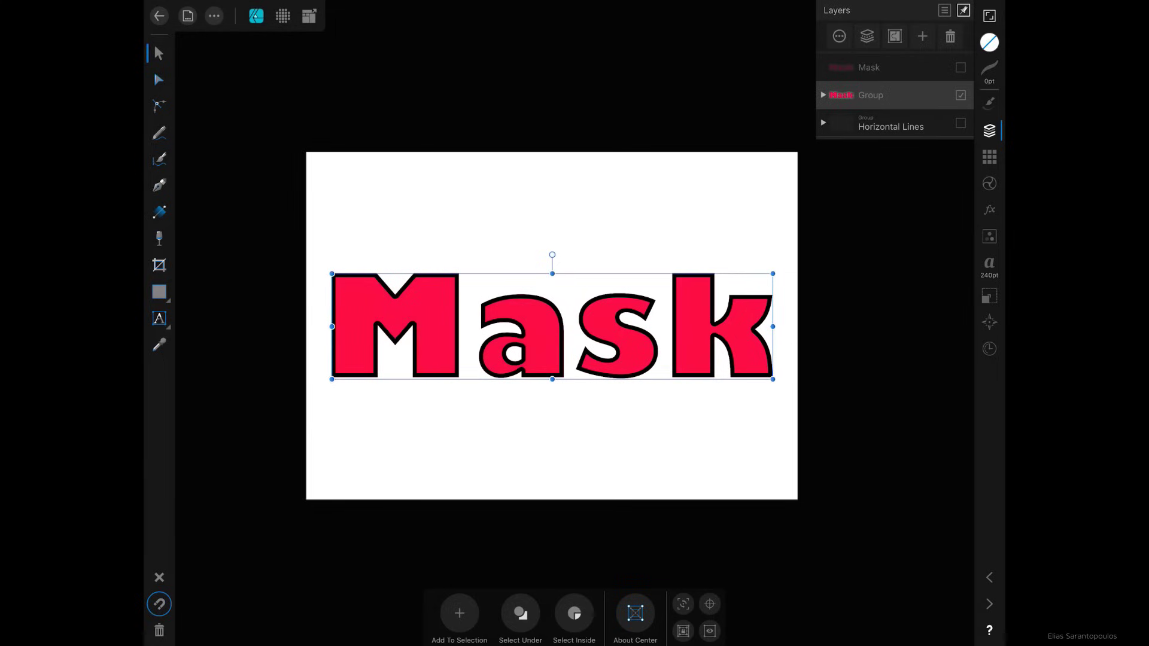
Select the k, s, a and M letter curves and expand their strokes into shapes
left_click(824, 95)
left_click(878, 123)
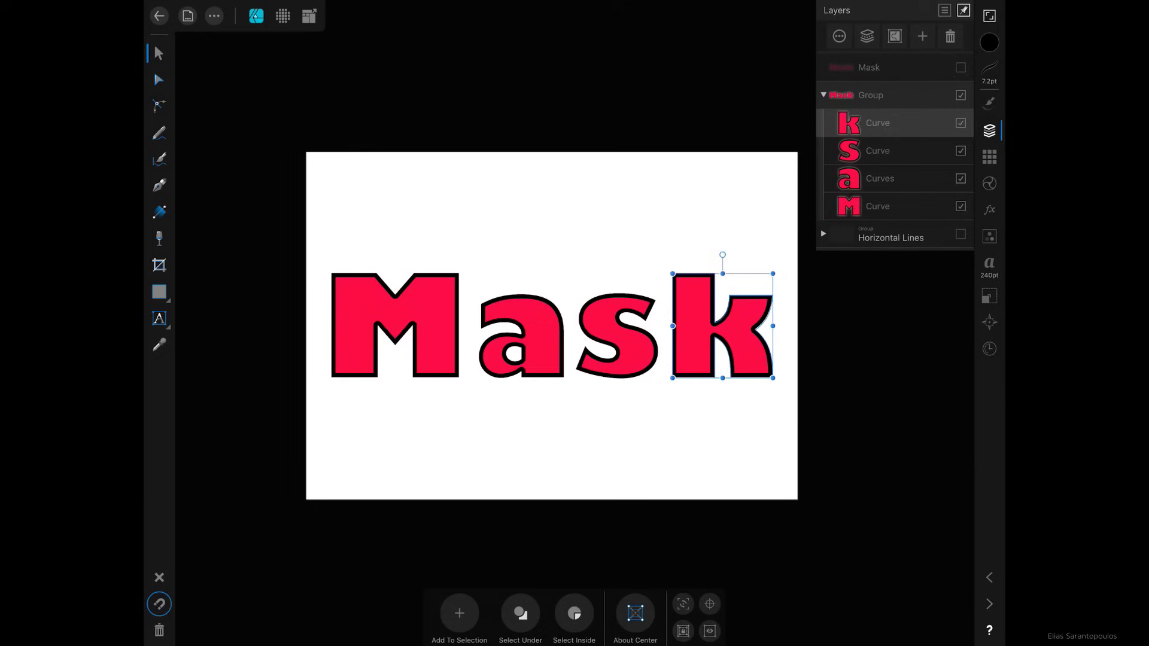
left_click(906, 149)
left_click(872, 175)
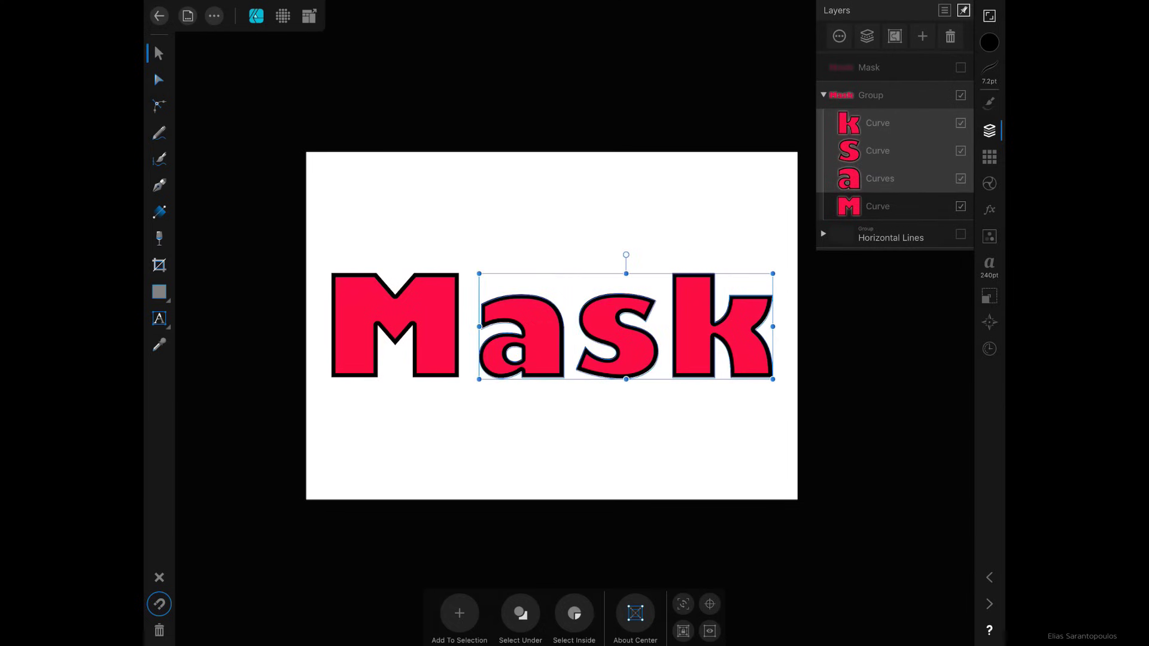
left_click(907, 209)
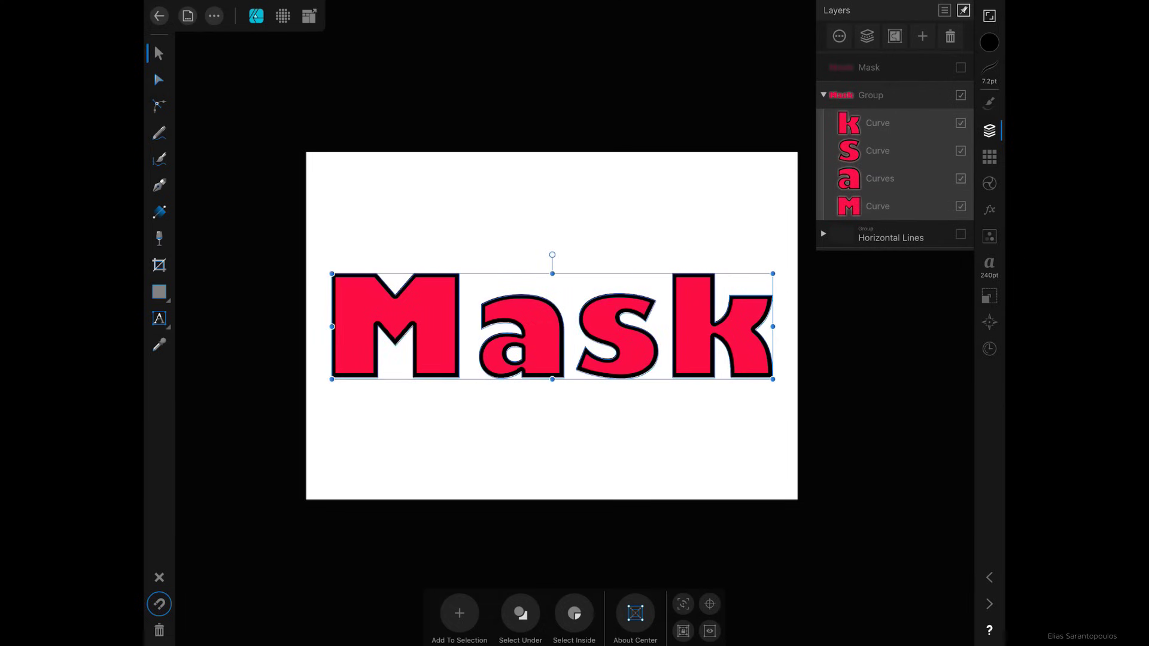
left_click(214, 16)
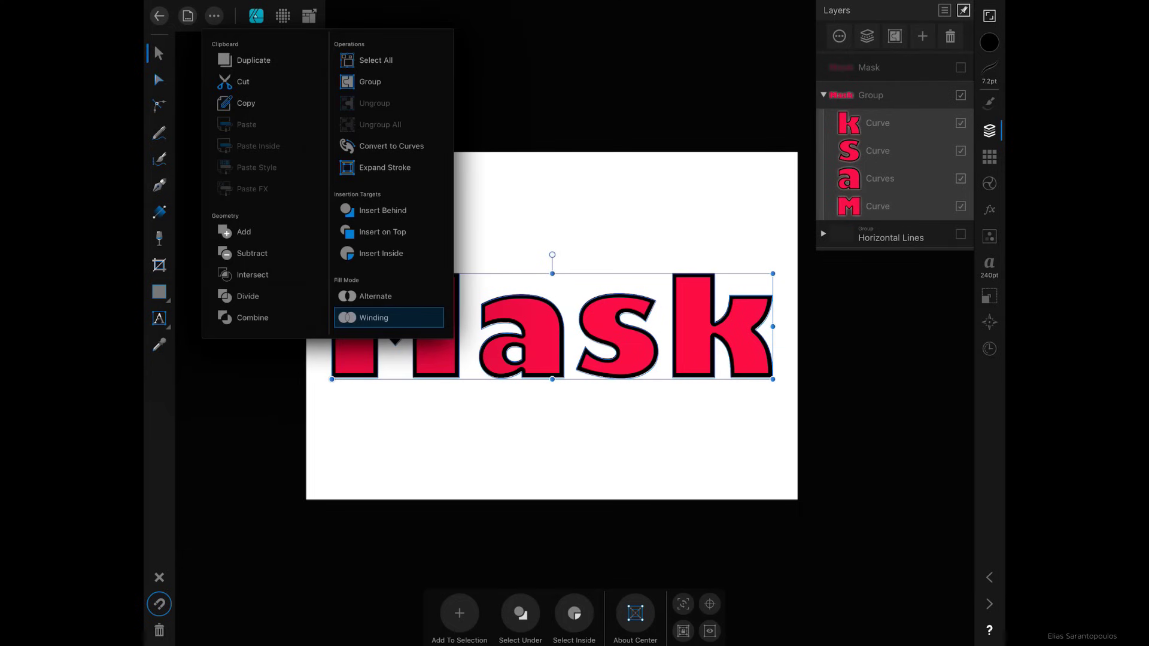
left_click(385, 168)
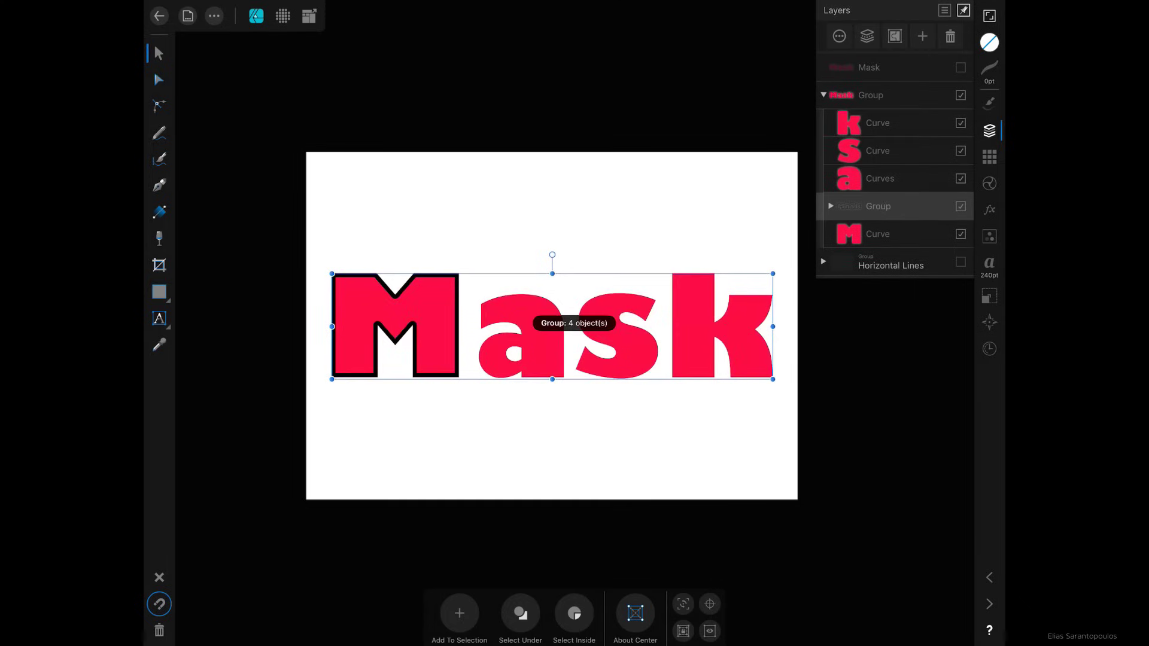
Group the s, a and M letter outlines with k and name the group 'Stroke'
left_click(878, 150, "shift")
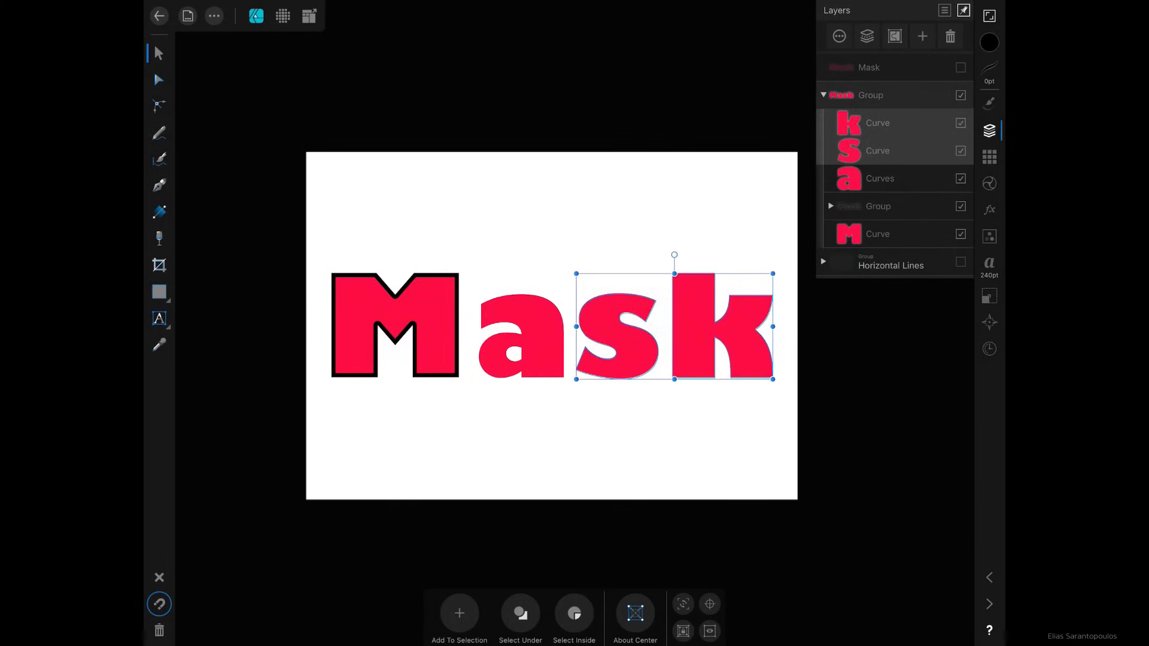
left_click(902, 175, "shift")
left_click(877, 234, "shift")
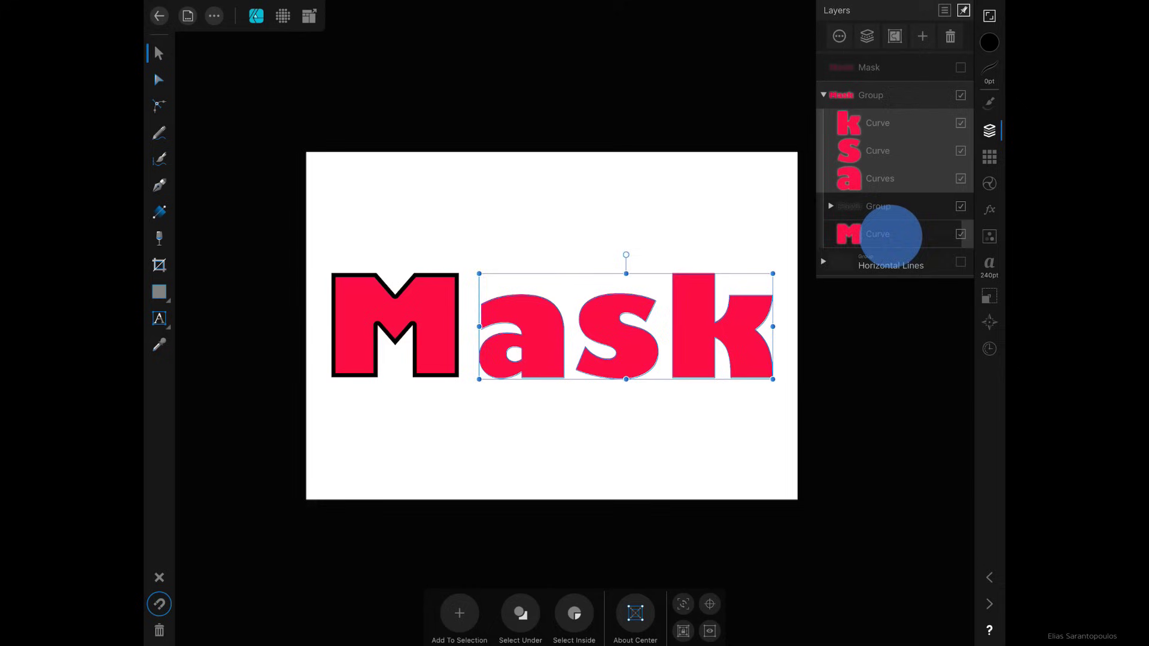
key("ctrl+g")
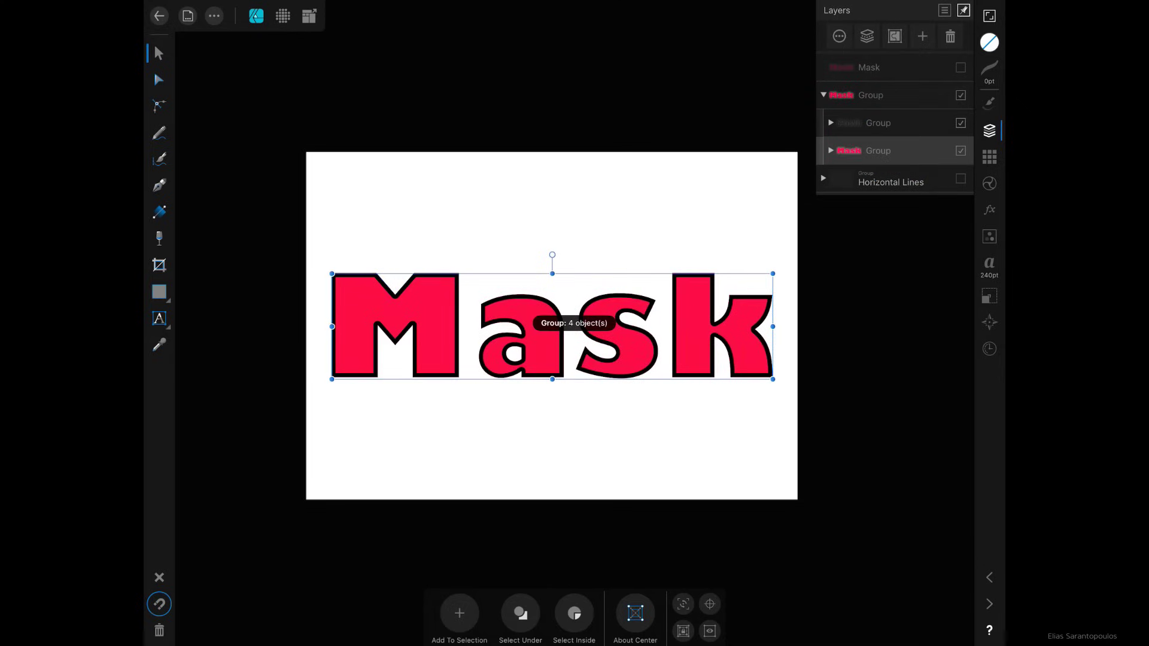
left_click(880, 118)
left_click(839, 36)
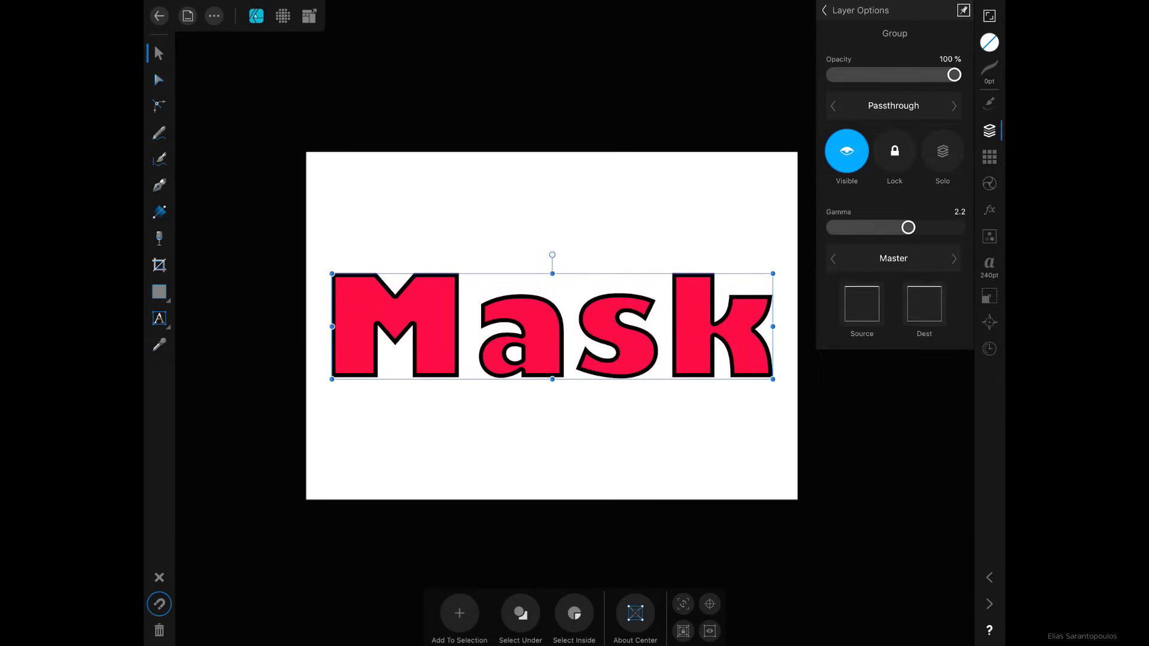
left_click(895, 33)
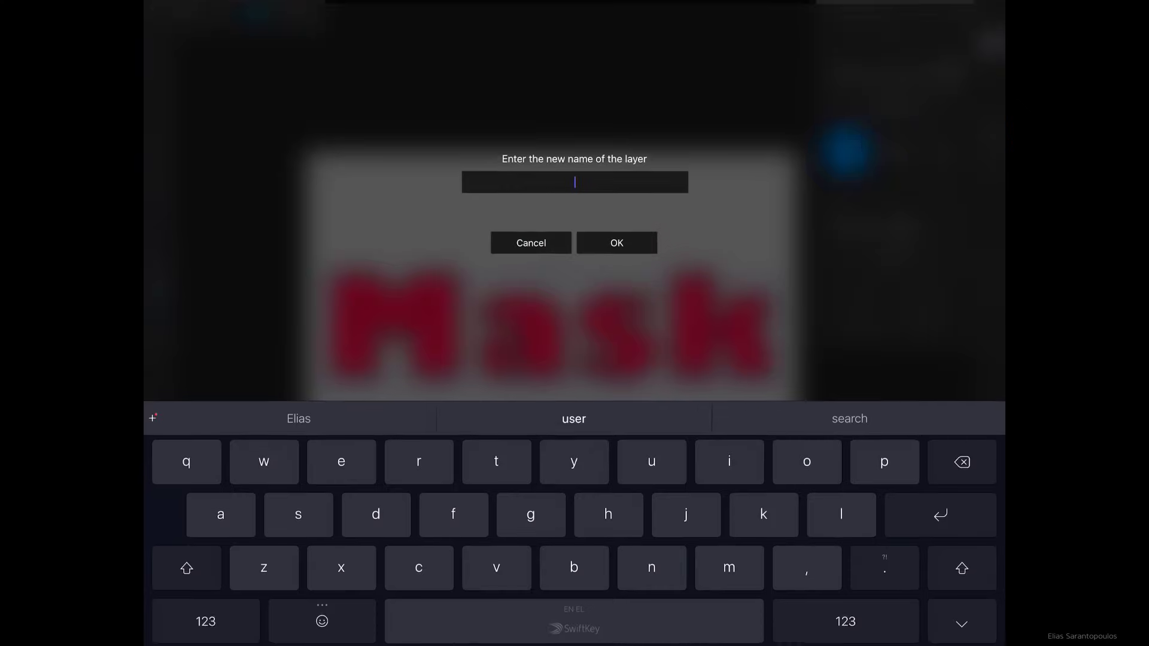
type("stro")
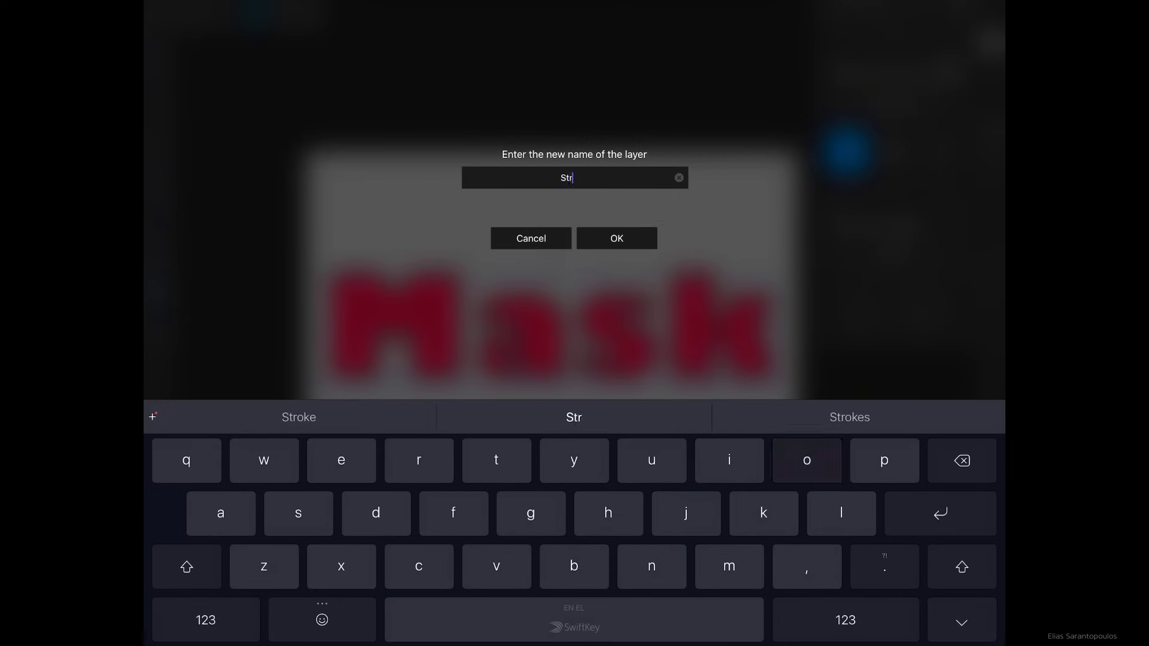
type("ke")
key("Return")
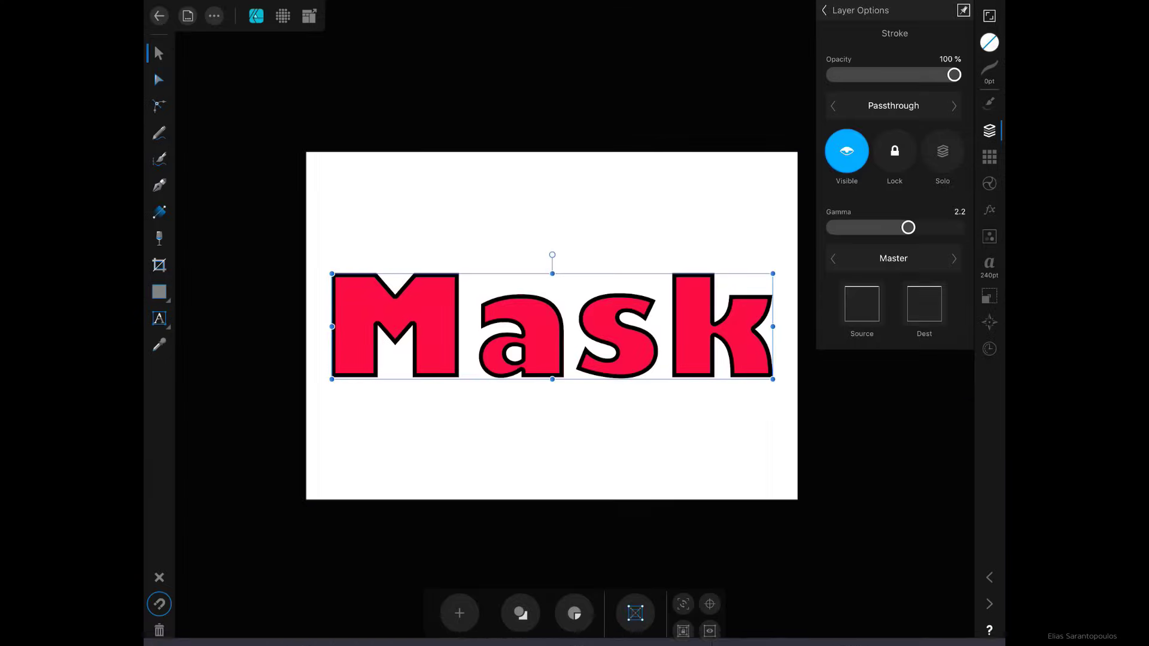
left_click(826, 10)
Begin renaming the other letter group to 'Fill'
left_click(878, 151)
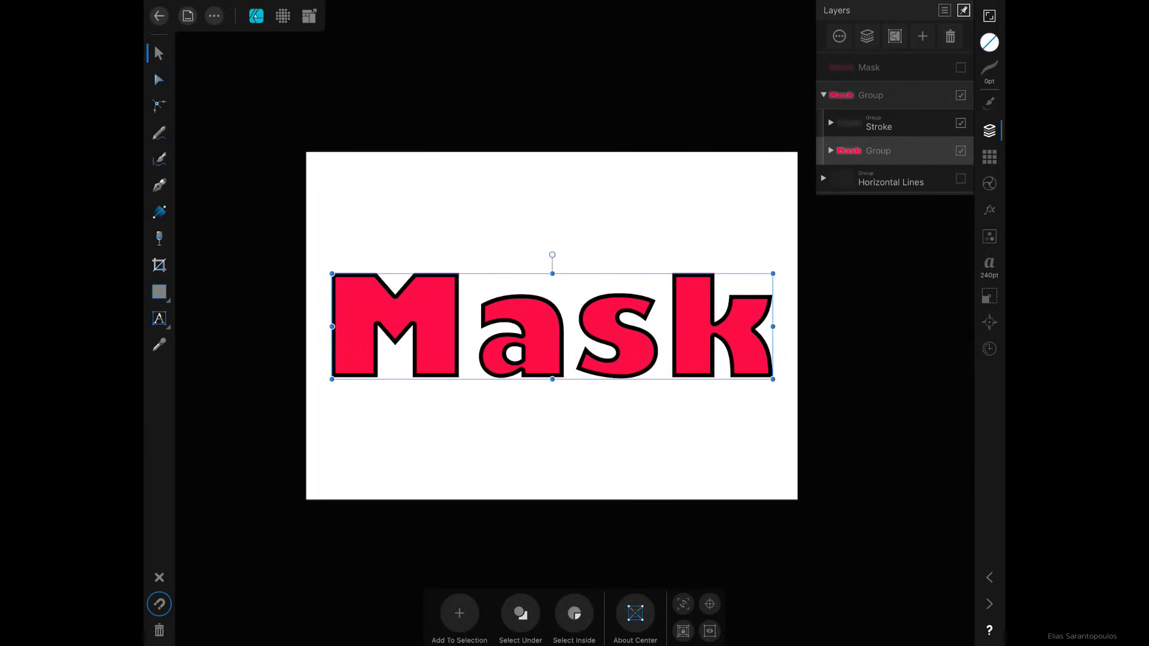
left_click(835, 36)
left_click(892, 36)
Move Stroke and Fill above their parent group, delete the empty group, and deselect
left_click(891, 124)
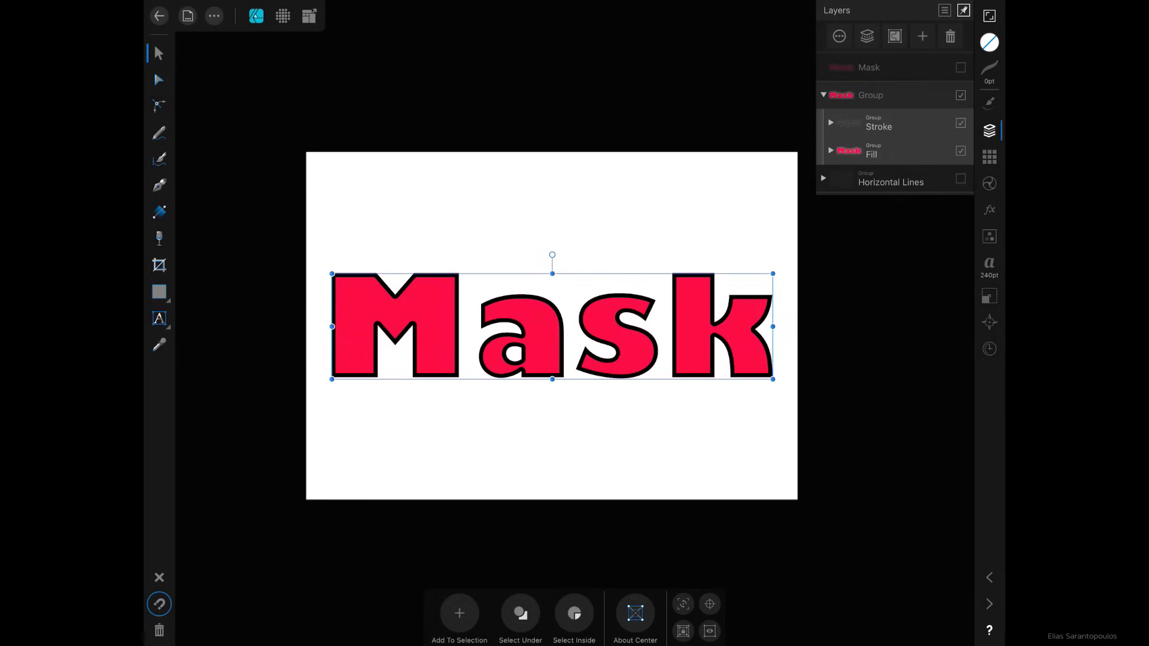
left_click_drag(911, 122, 927, 83)
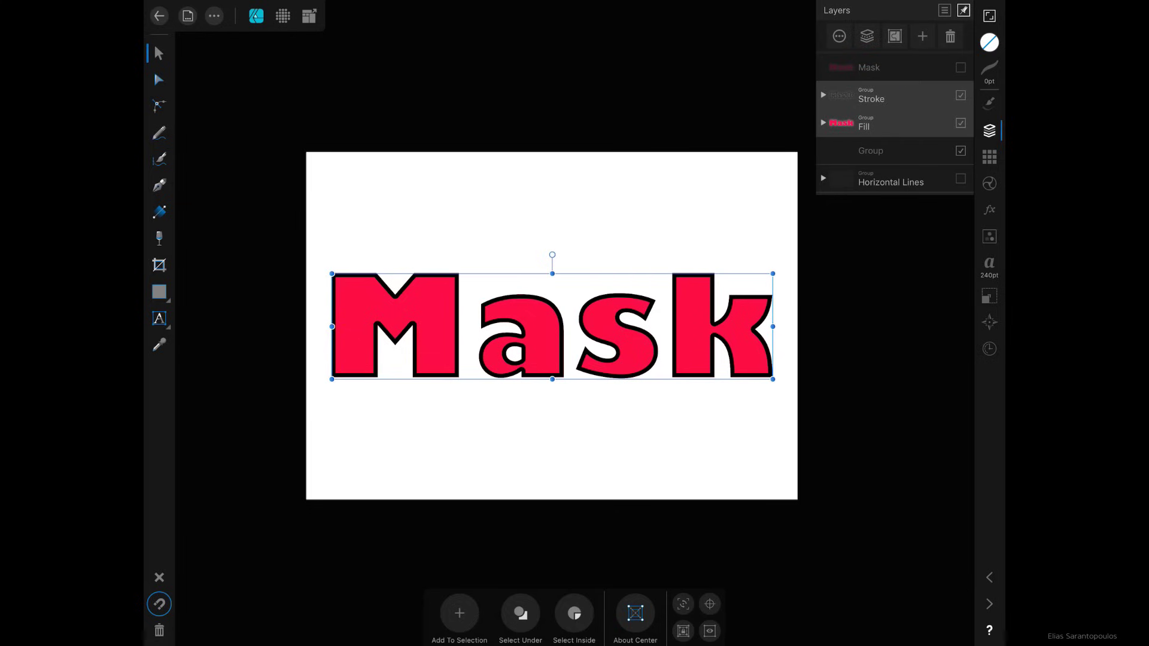
left_click(892, 151)
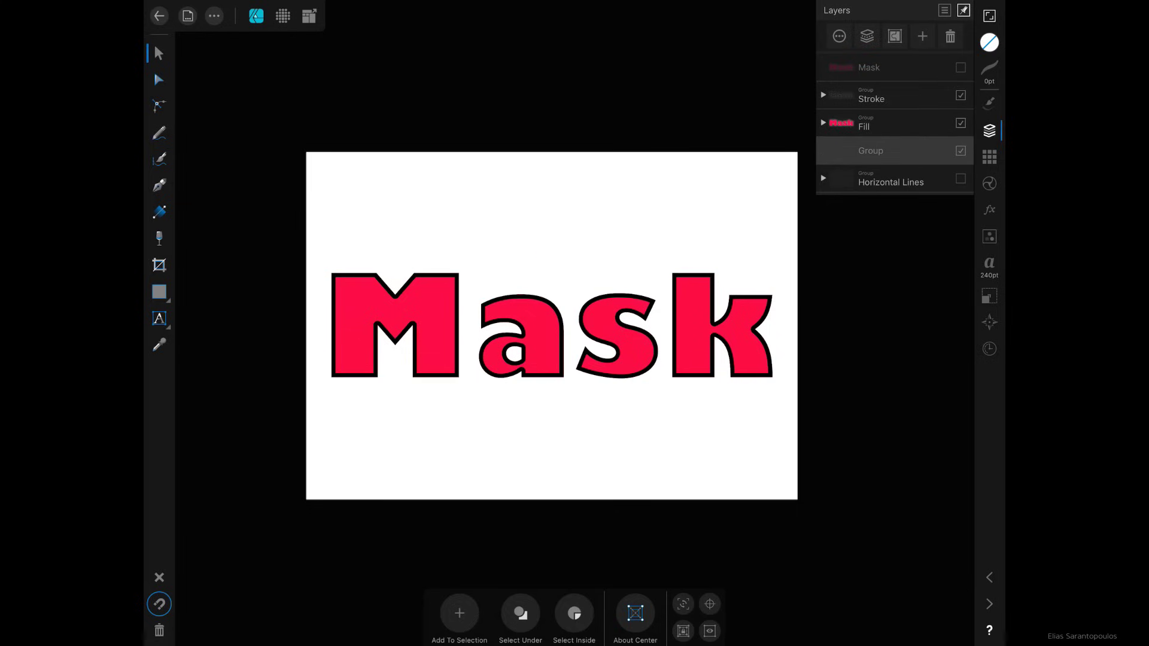
left_click(950, 36)
key("ctrl+d")
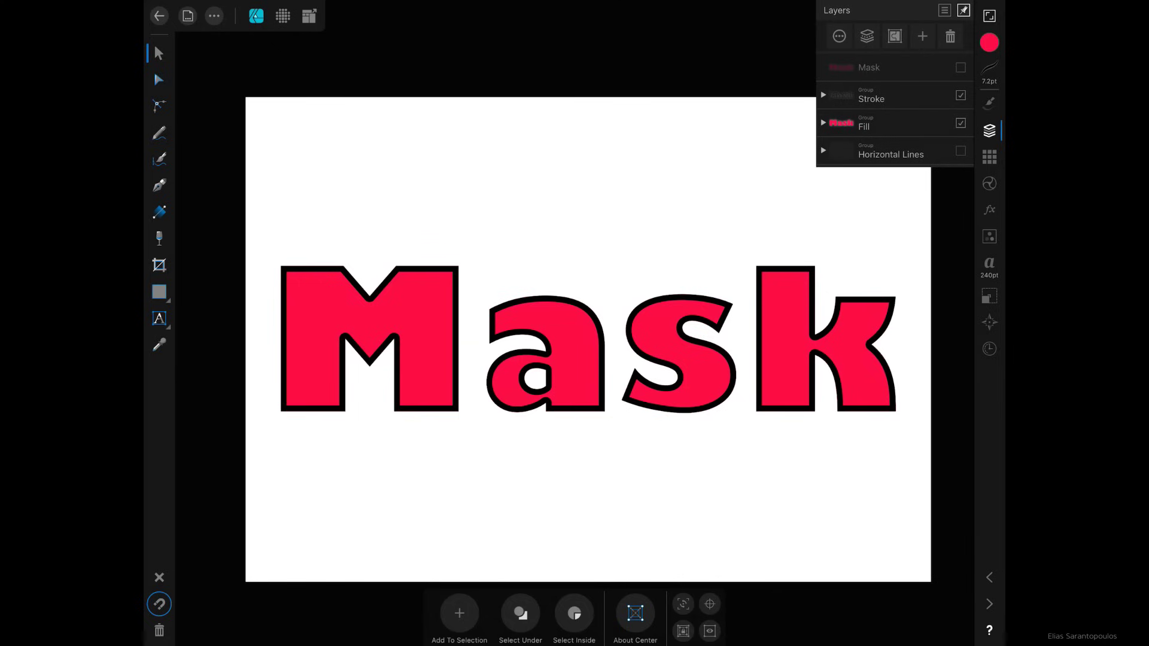
left_click(961, 151)
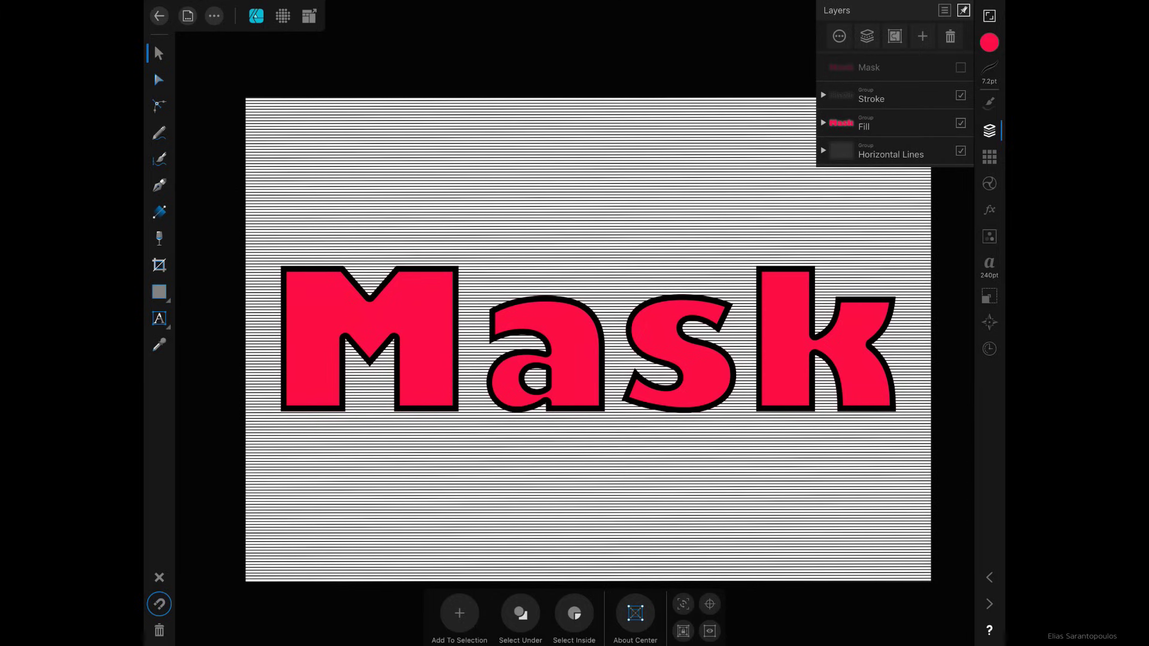
left_click(961, 151)
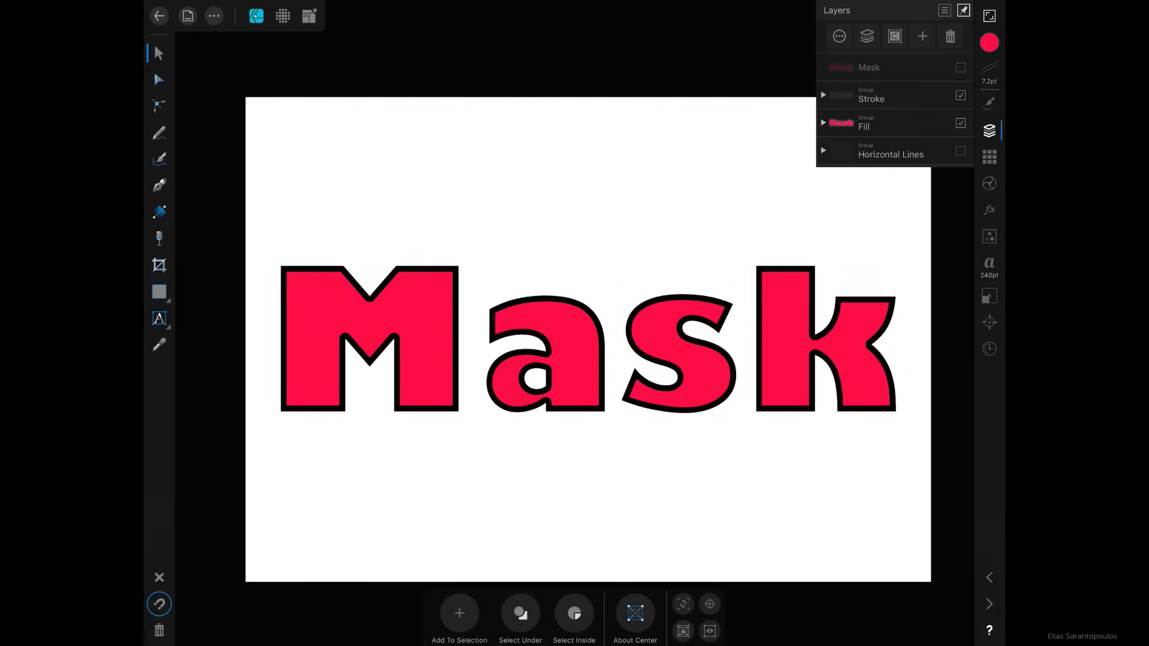
Hide the Stroke group and colour the Fill lettering solid black
left_click(961, 96)
left_click(886, 124)
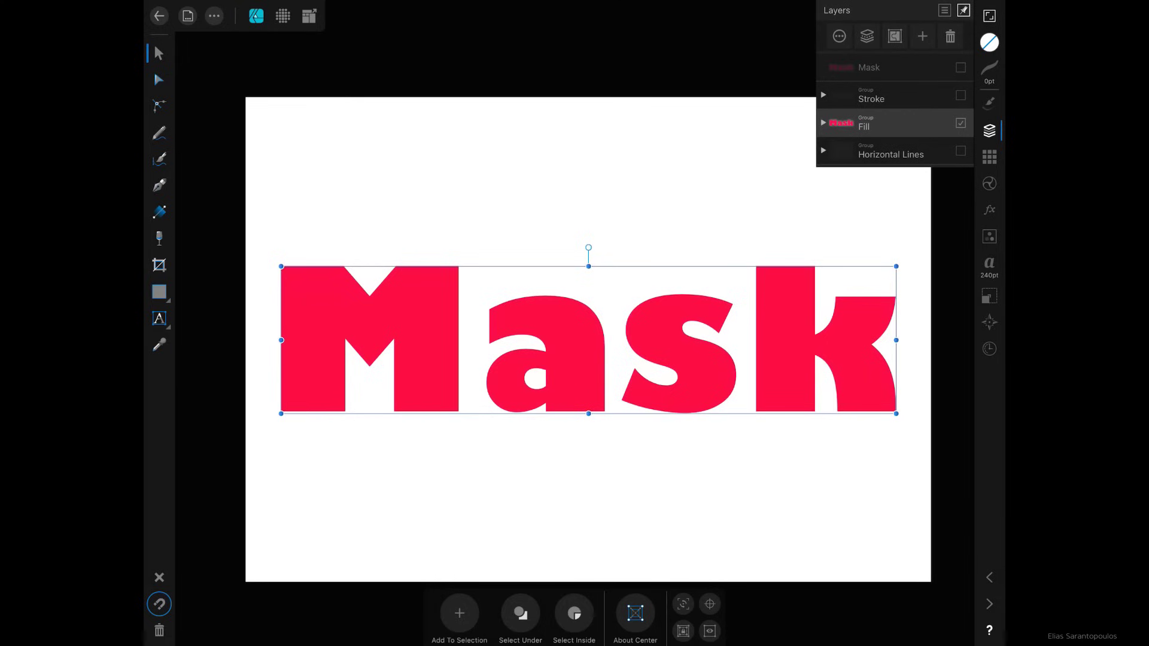
left_click(989, 42)
left_click(885, 297)
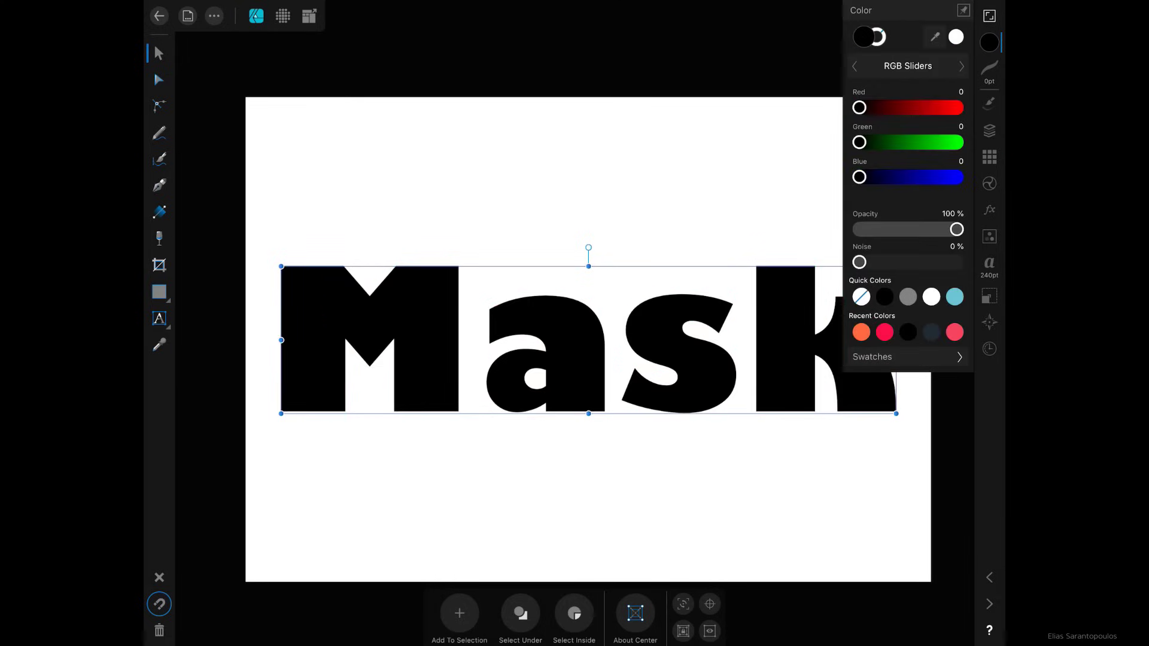
left_click(990, 130)
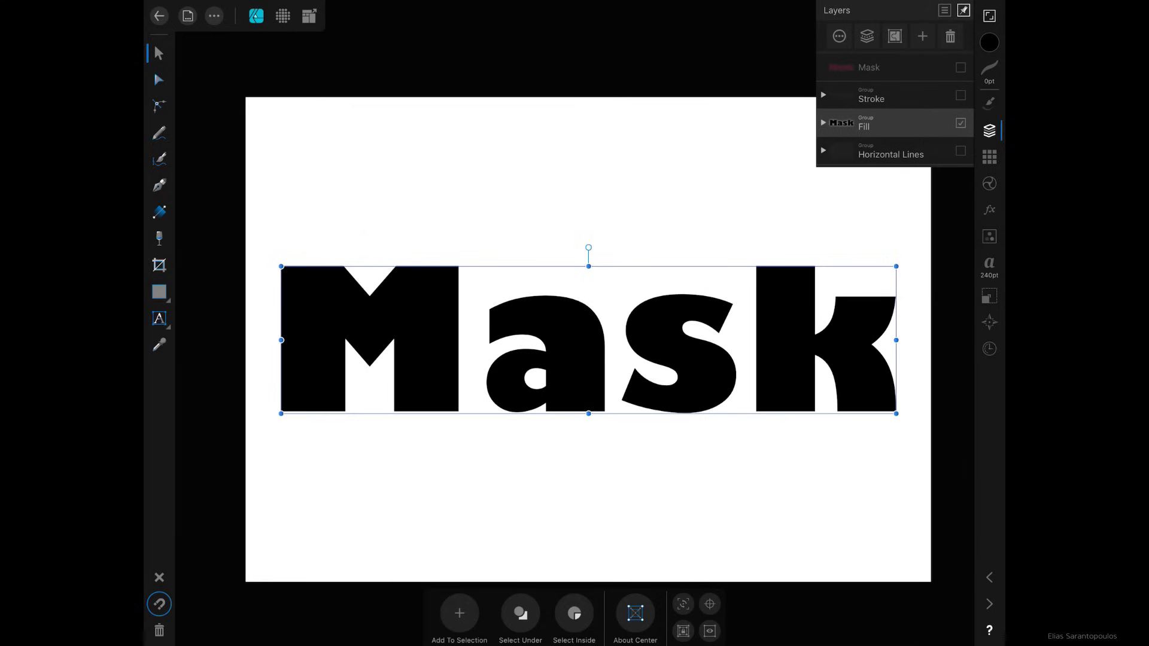
left_click(867, 36)
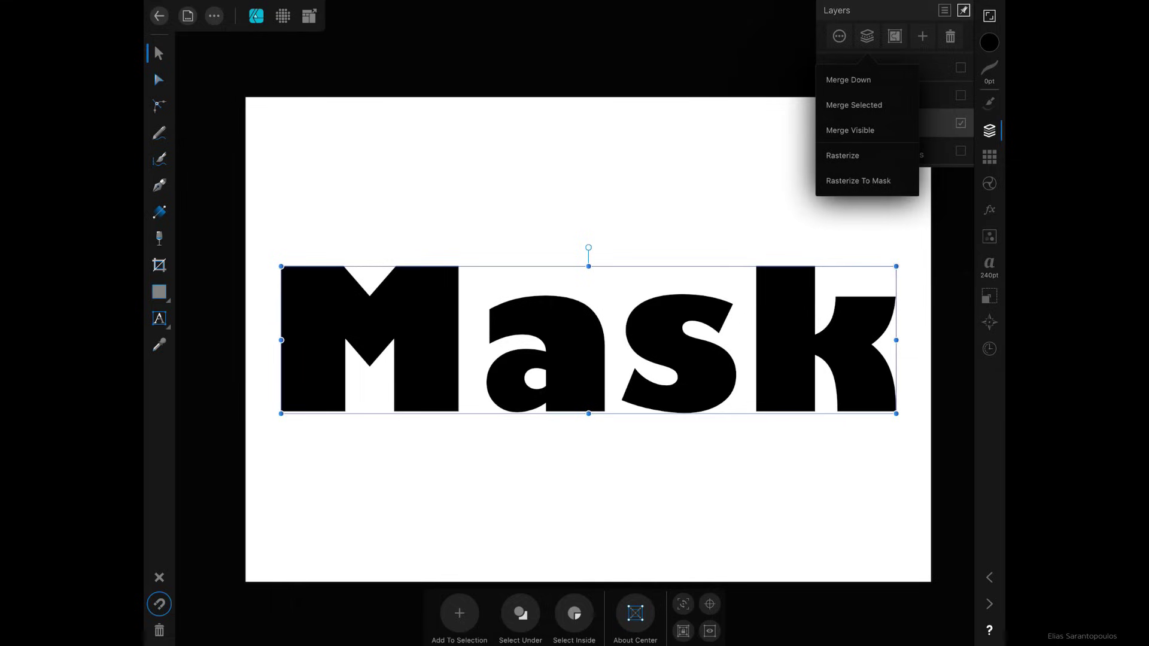
Rasterize the black Fill lettering to a mask, show Horizontal Lines, then undo
left_click(859, 181)
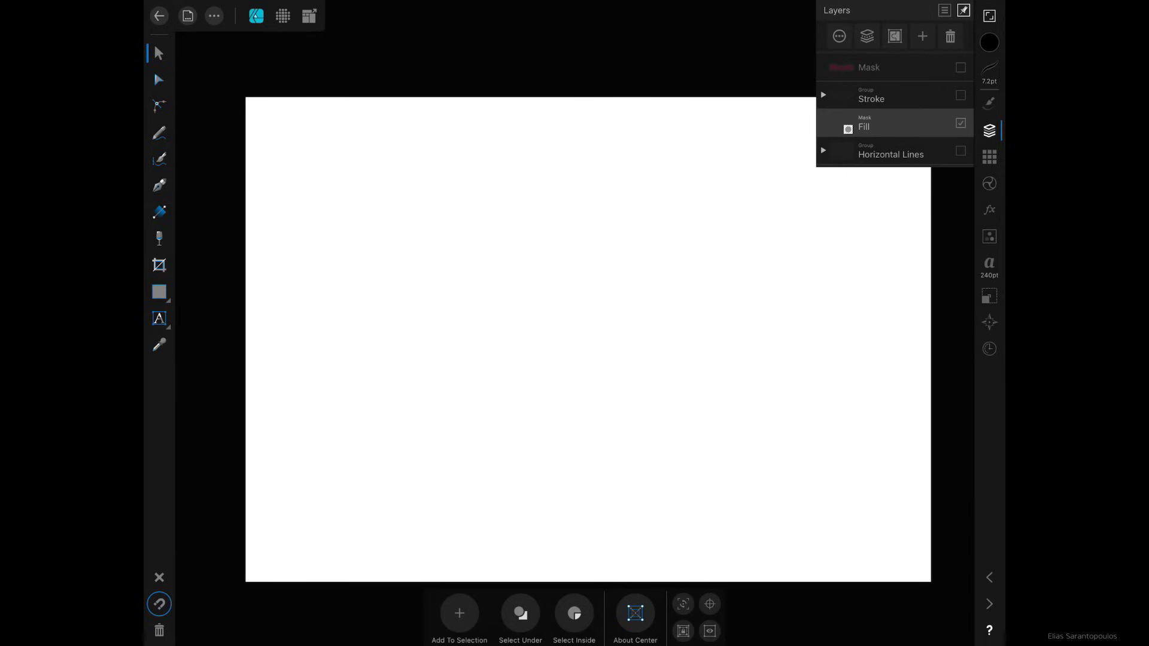
left_click(891, 152)
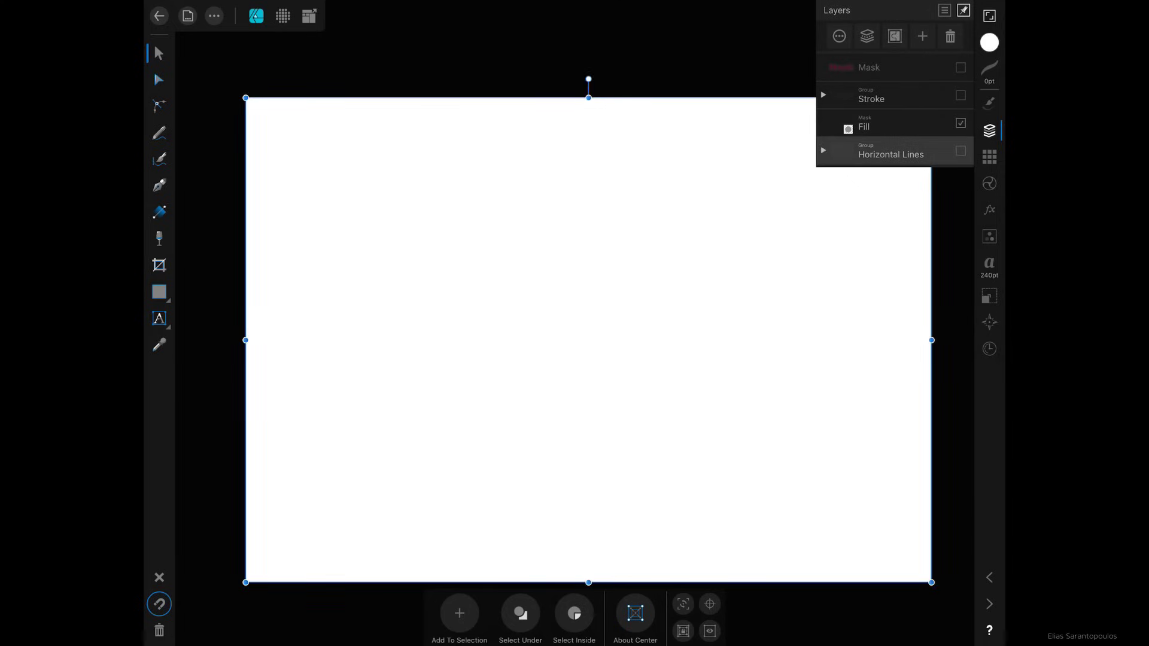
left_click(960, 151)
key("ctrl+z")
Undo the rasterize and recolour the Fill lettering white
key("ctrl+z")
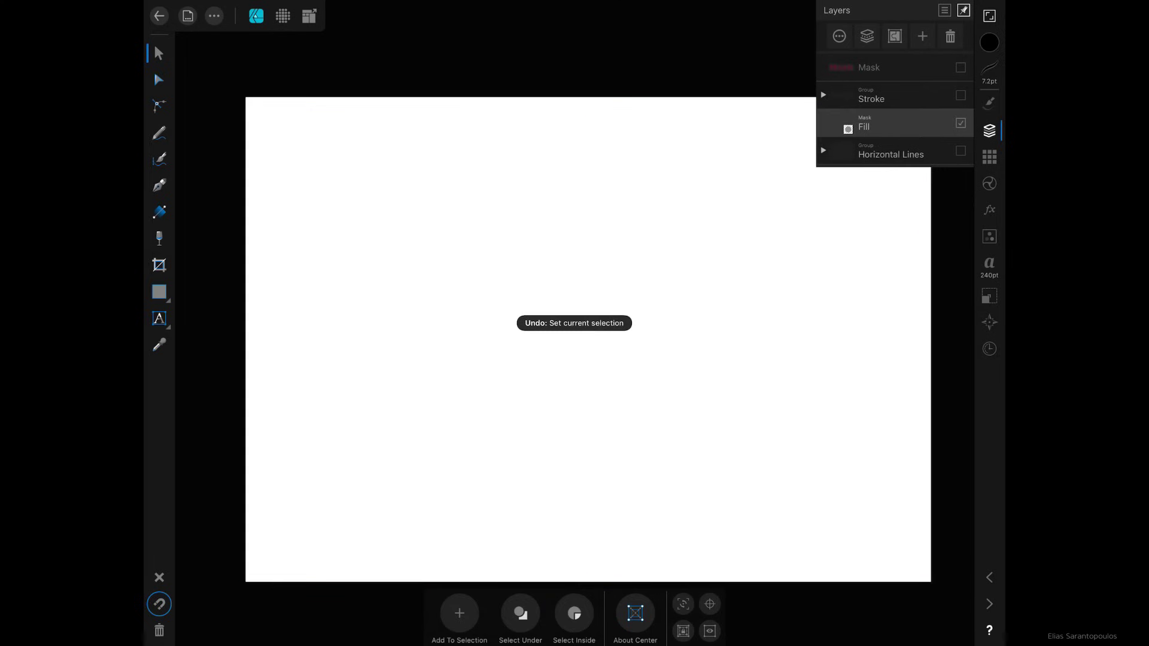
key("ctrl+z")
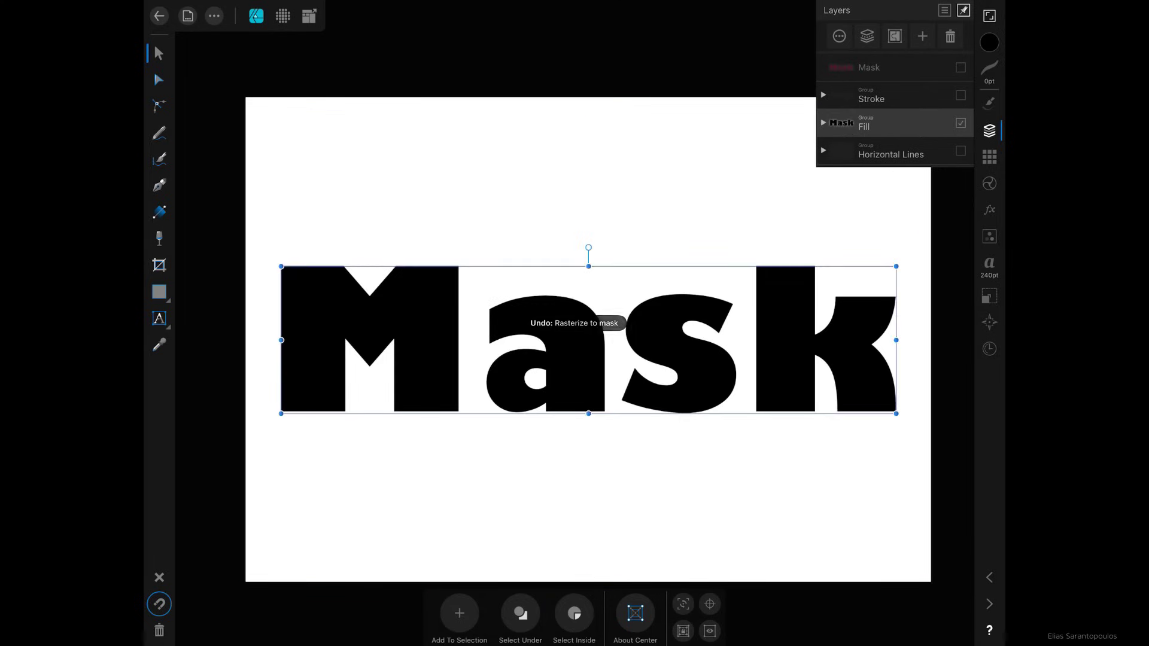
left_click(990, 42)
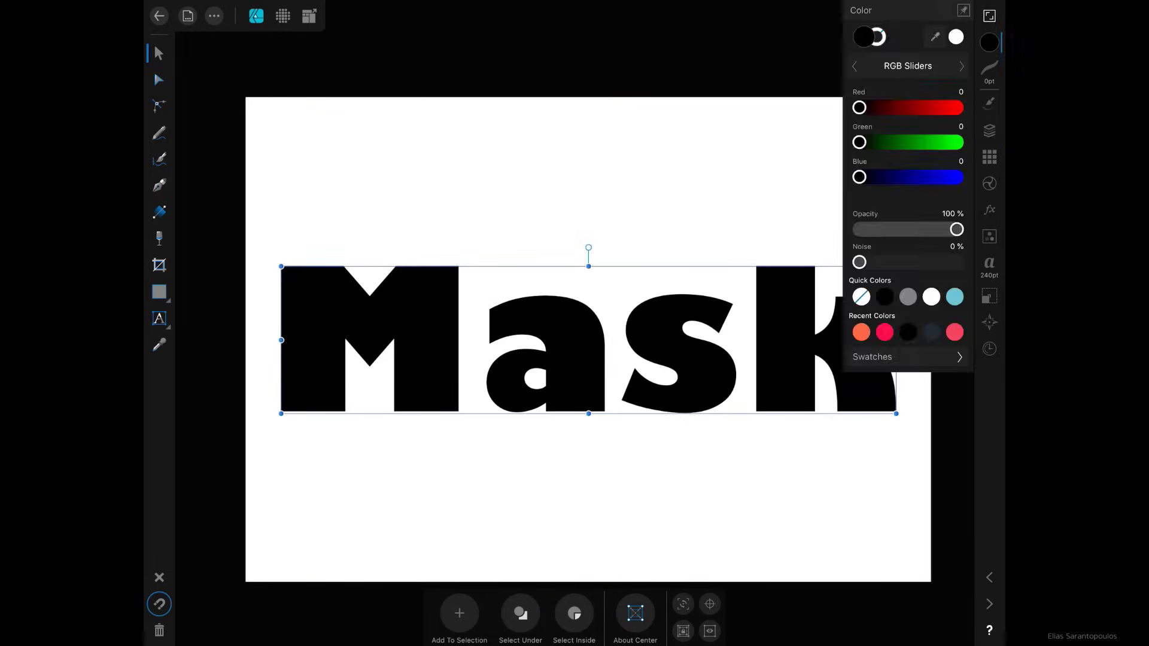
left_click(932, 296)
left_click(989, 130)
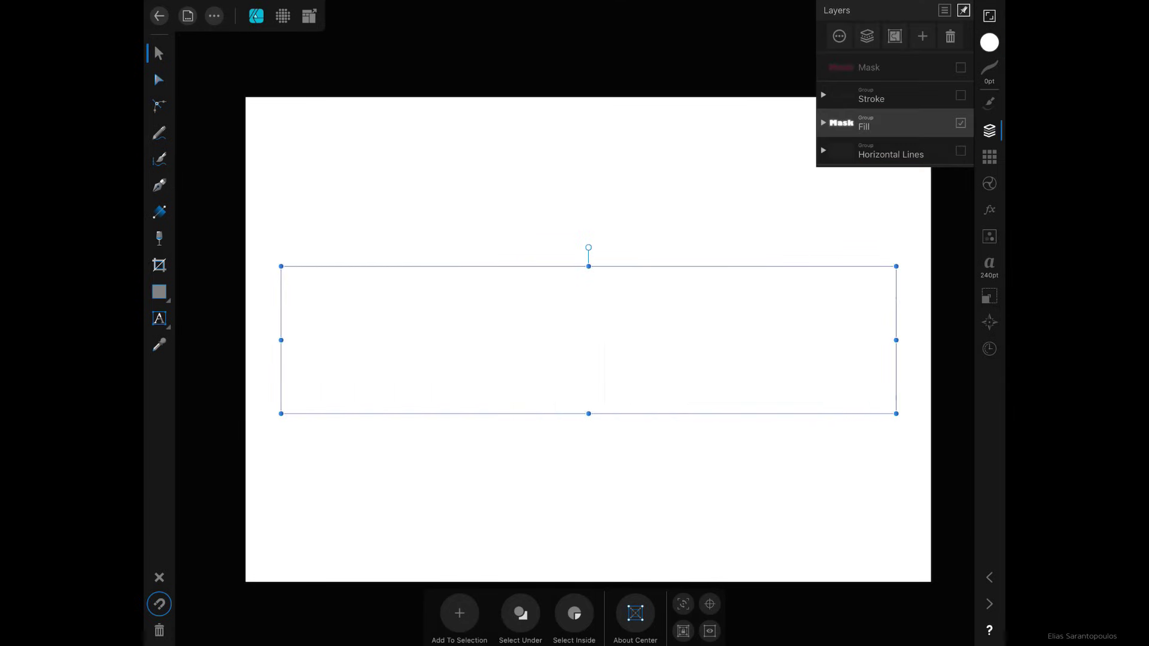
Rasterize the white lettering to a mask and show the Horizontal Lines layer
left_click(867, 36)
left_click(858, 181)
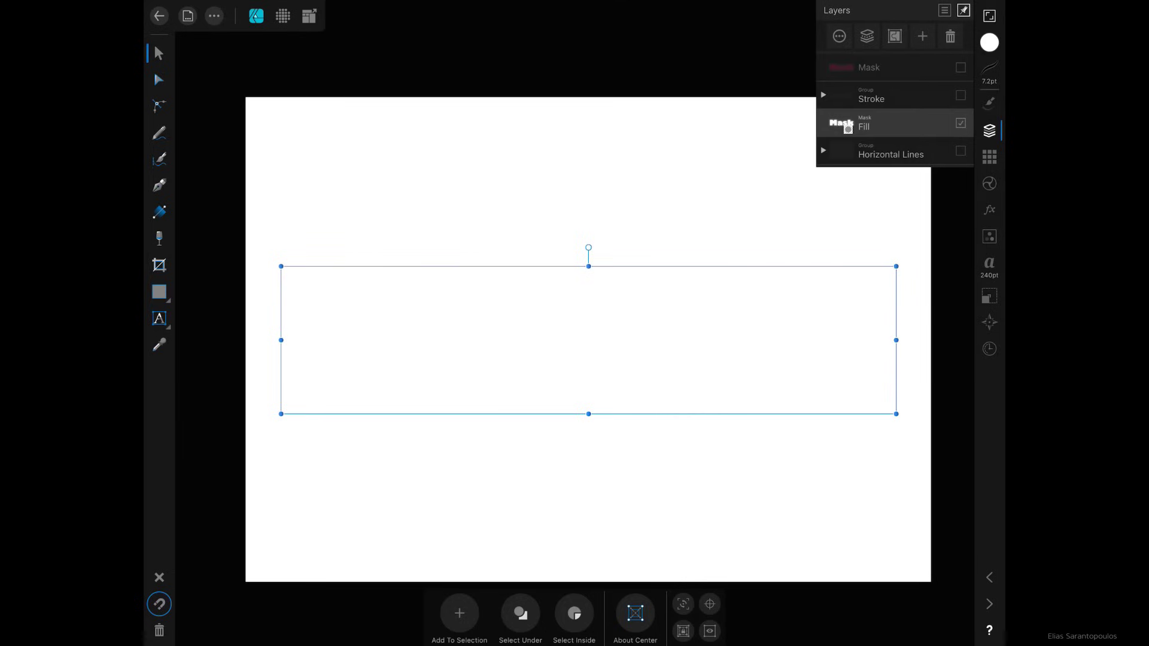
left_click(892, 154)
left_click(961, 151)
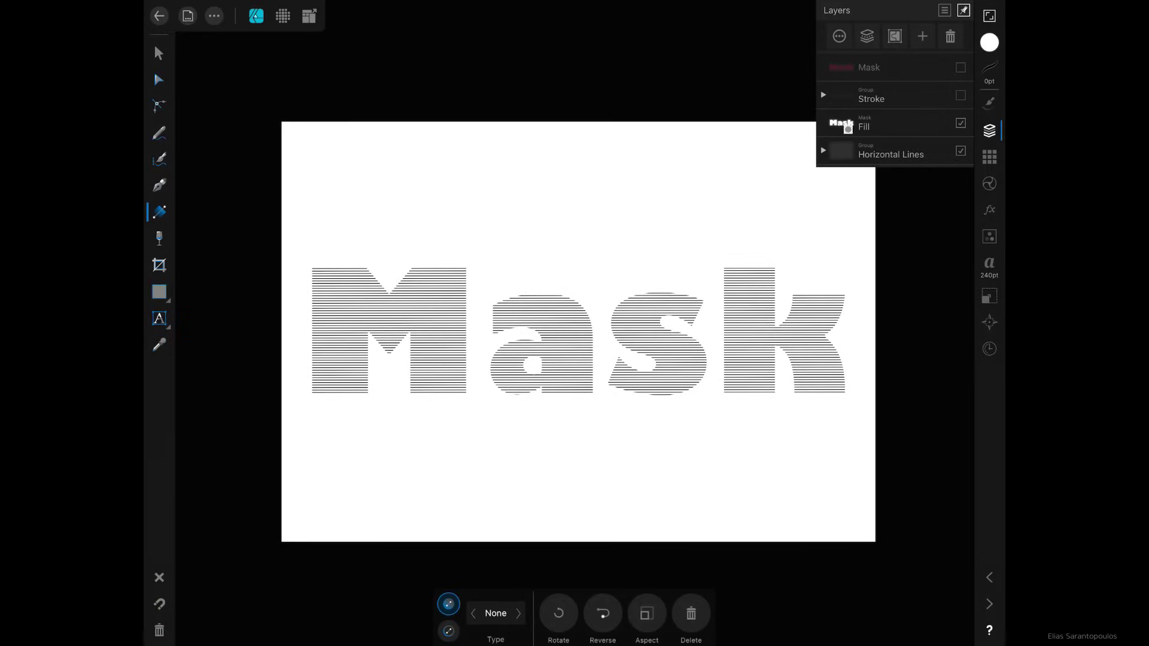
Show the red Mask text, duplicate it, and move the copy beneath Horizontal Lines
left_click(886, 67)
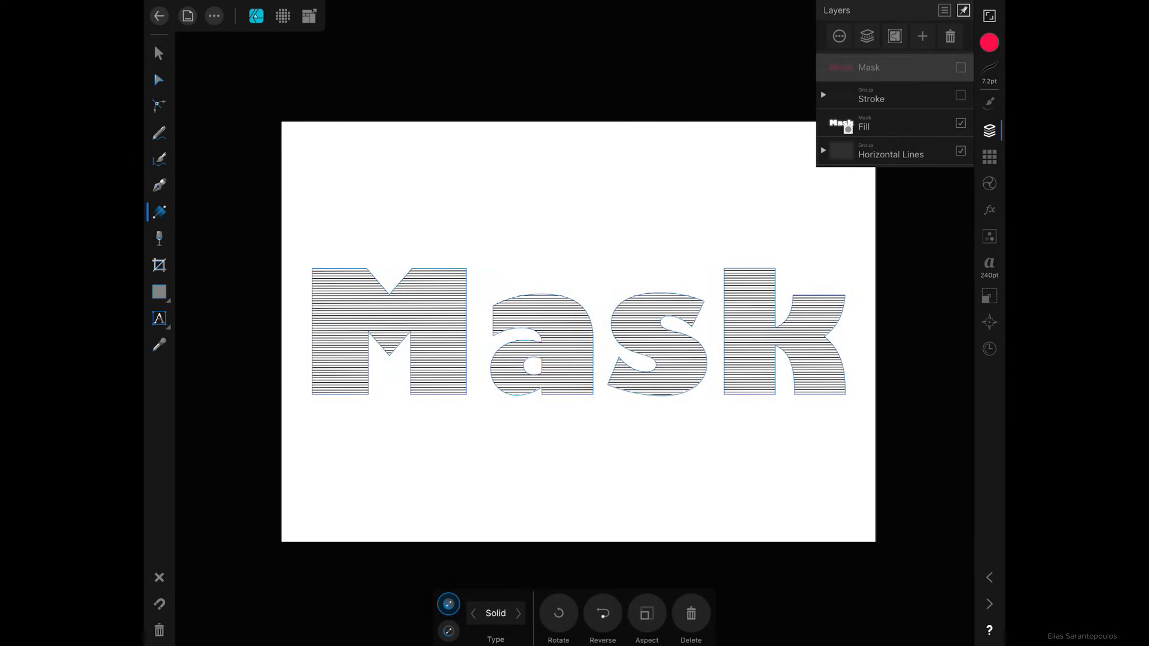
left_click(961, 67)
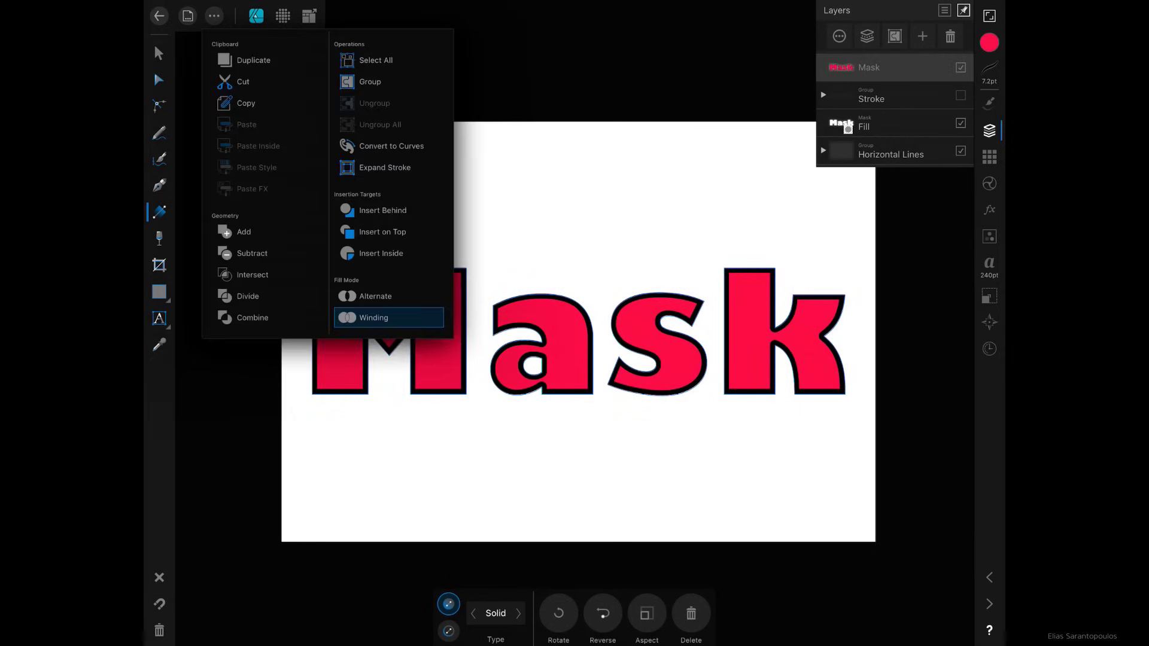
left_click(215, 15)
left_click(253, 60)
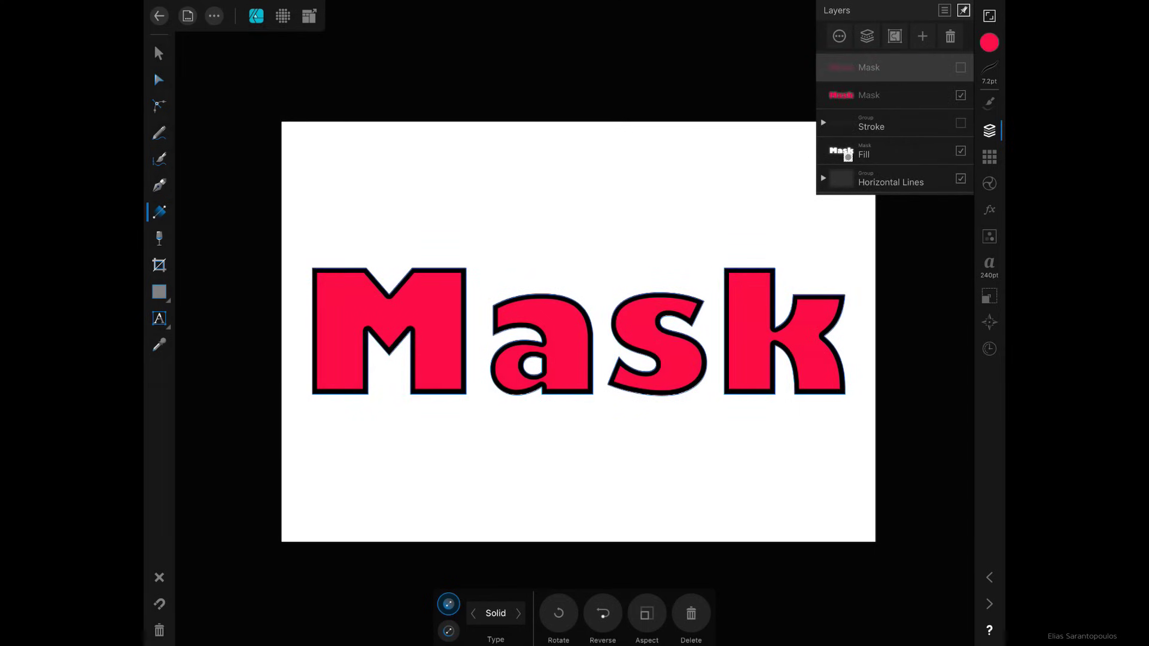
left_click(886, 96)
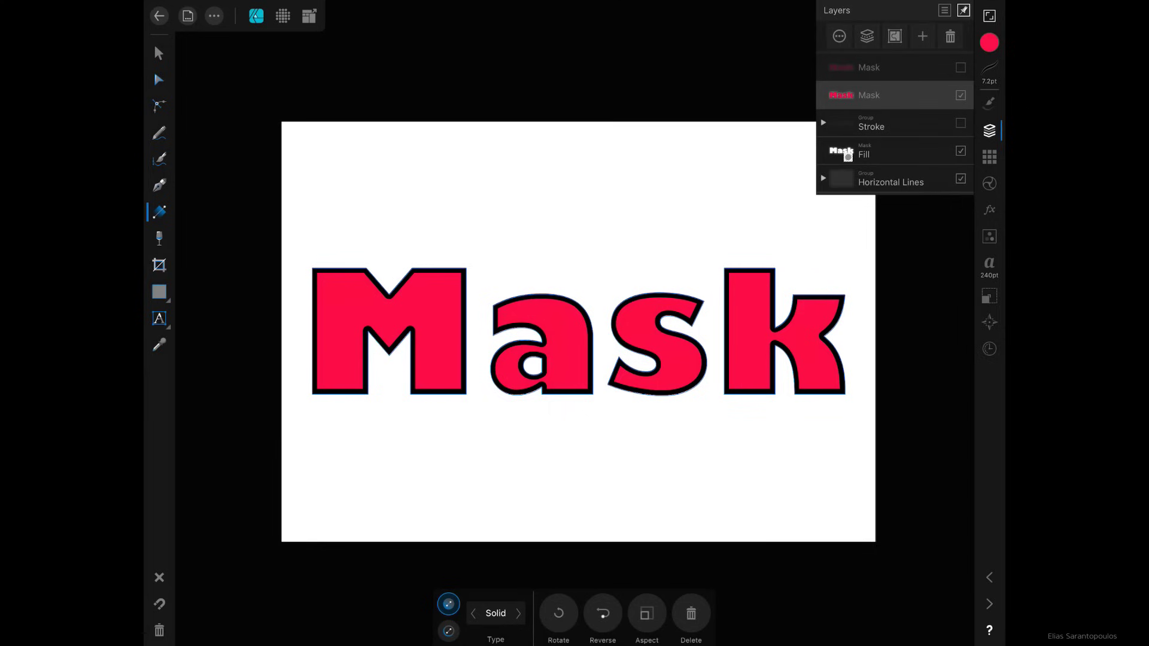
left_click_drag(885, 91, 892, 161)
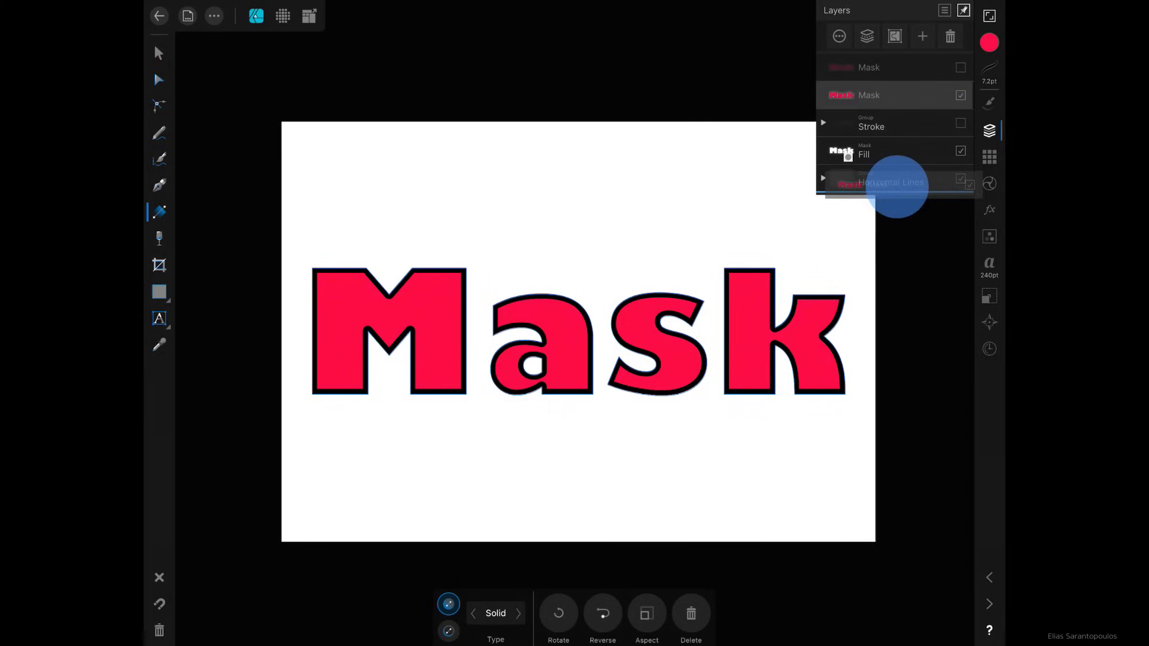
left_click_drag(892, 161, 898, 183)
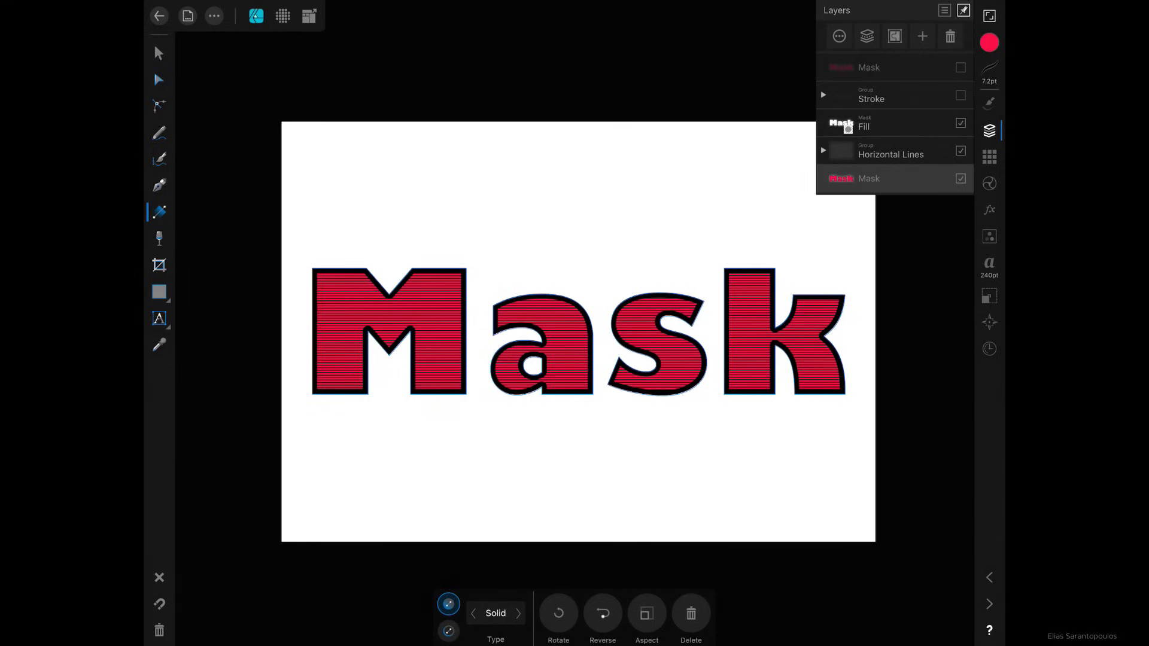
Rotate the Horizontal Lines pattern about -28.5° so the stripes run diagonally
left_click(892, 154)
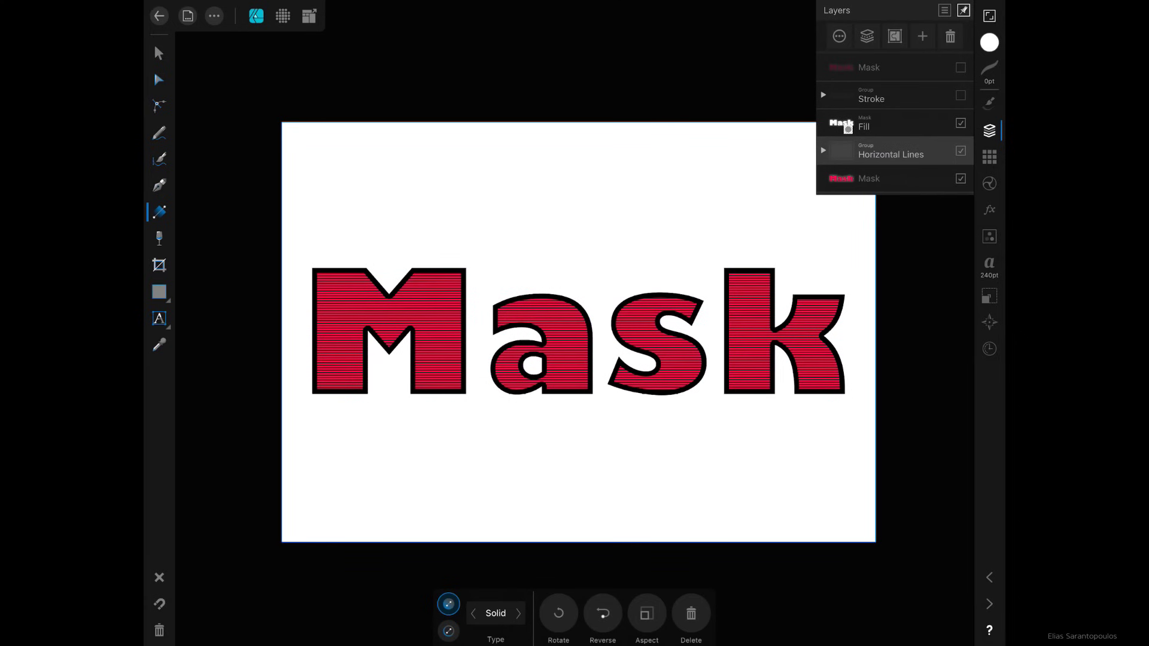
left_click(158, 53)
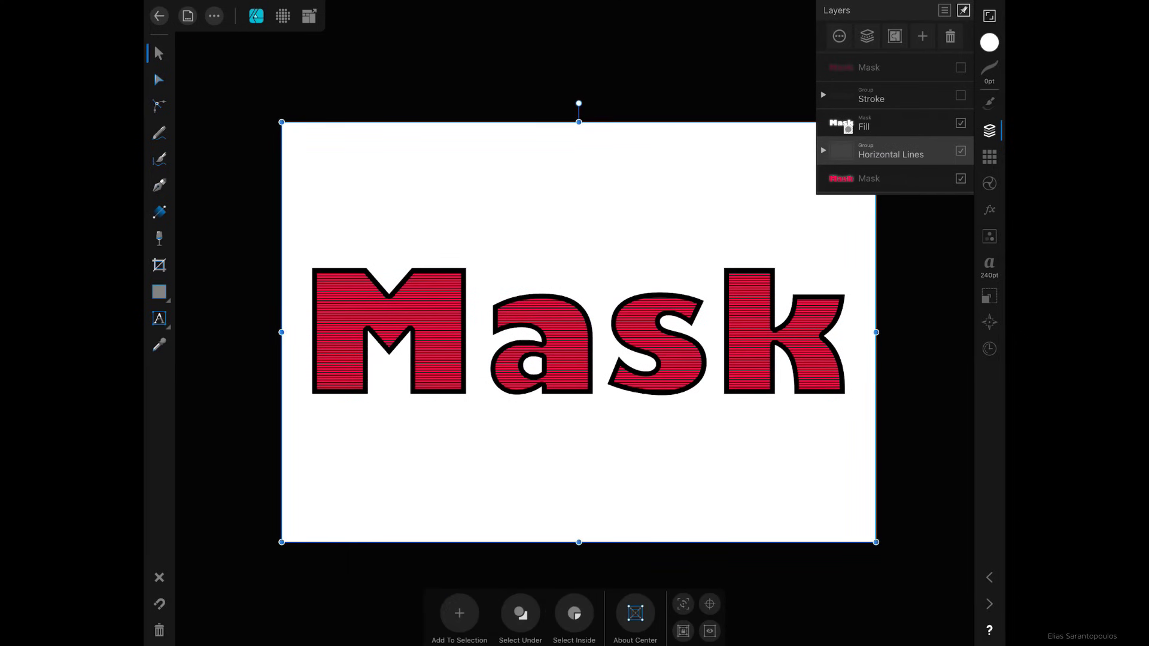
left_click_drag(579, 103, 674, 109)
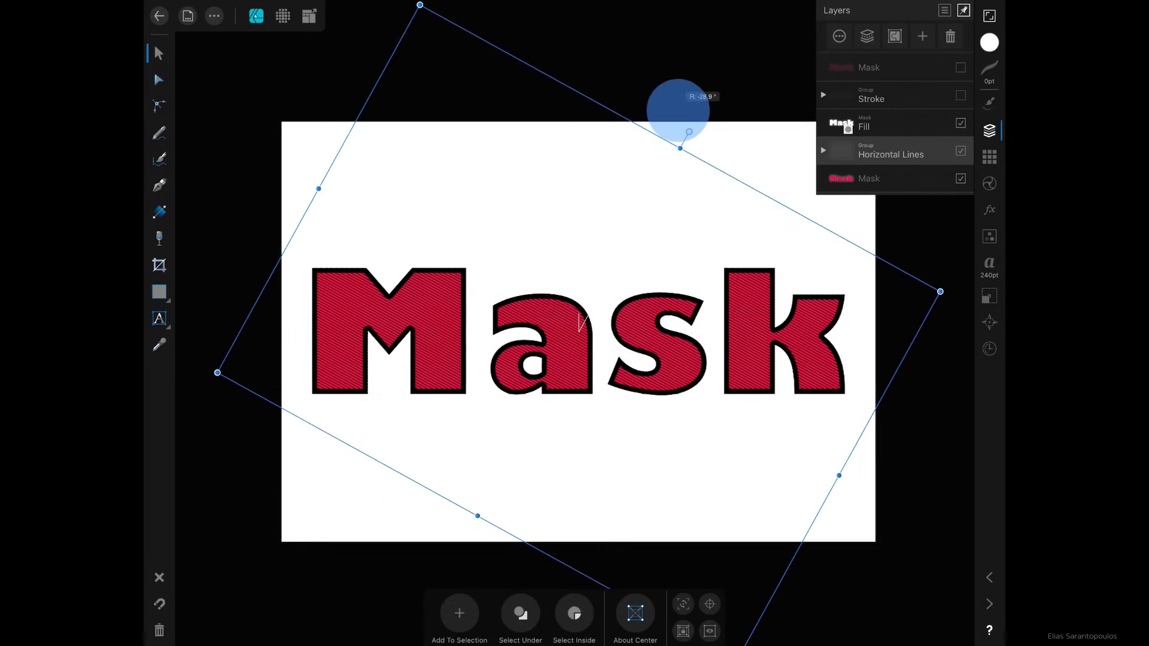
left_click_drag(674, 108, 681, 111)
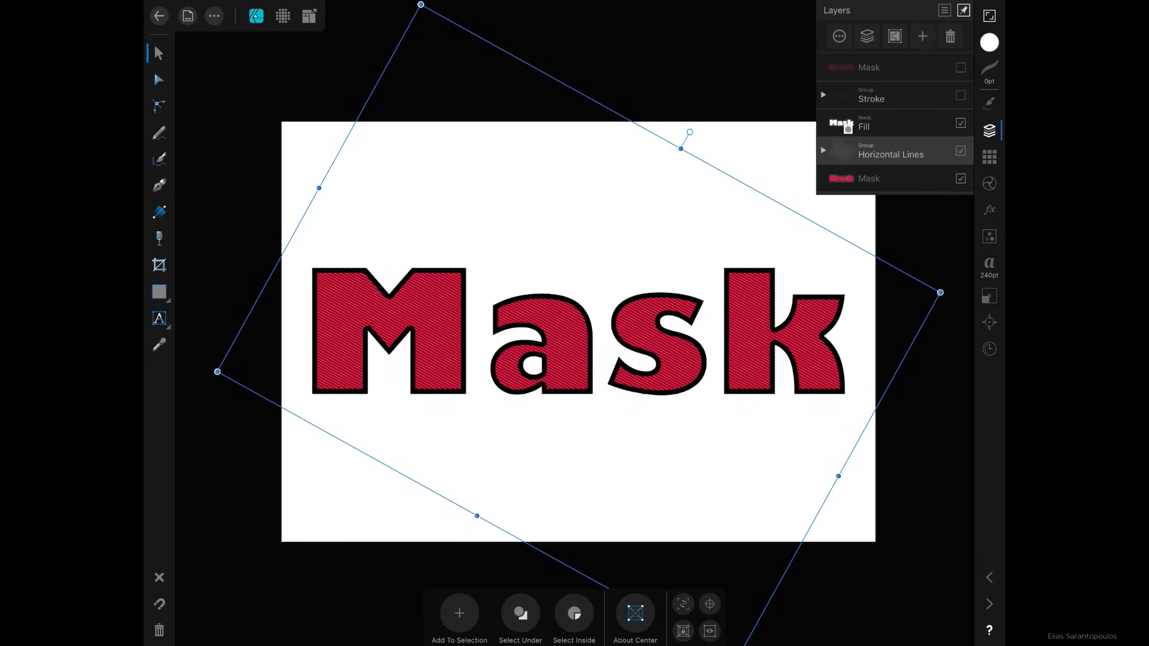
Recolour the lines yellow and make the black Stroke outline visible again
left_click(989, 42)
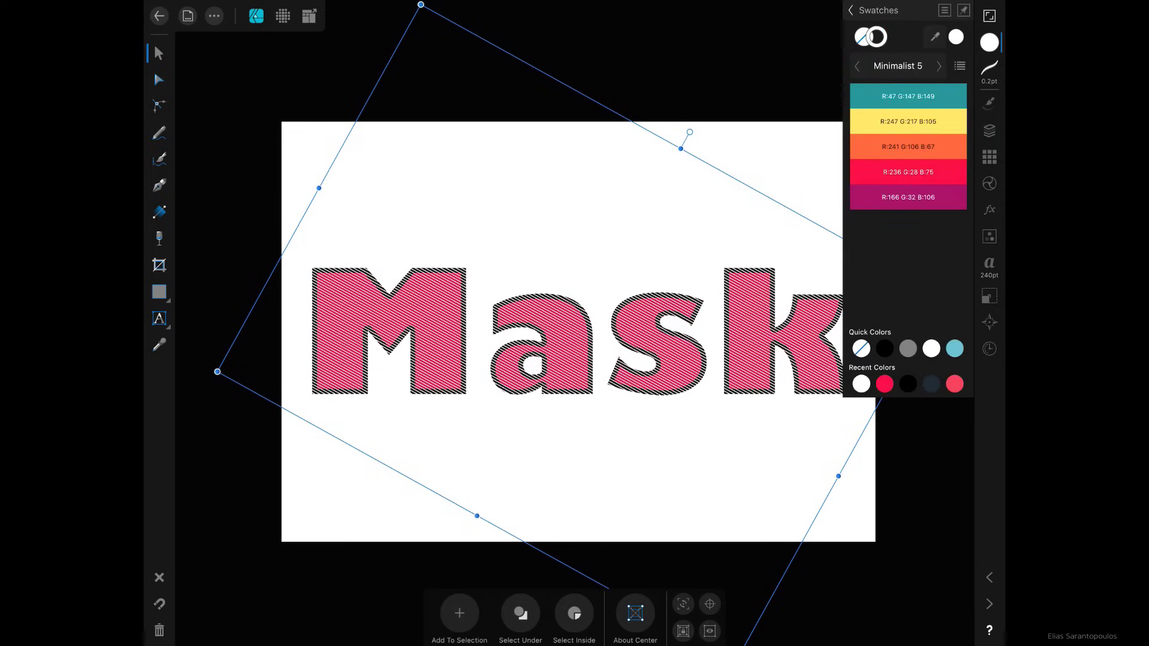
left_click(908, 121)
left_click(989, 130)
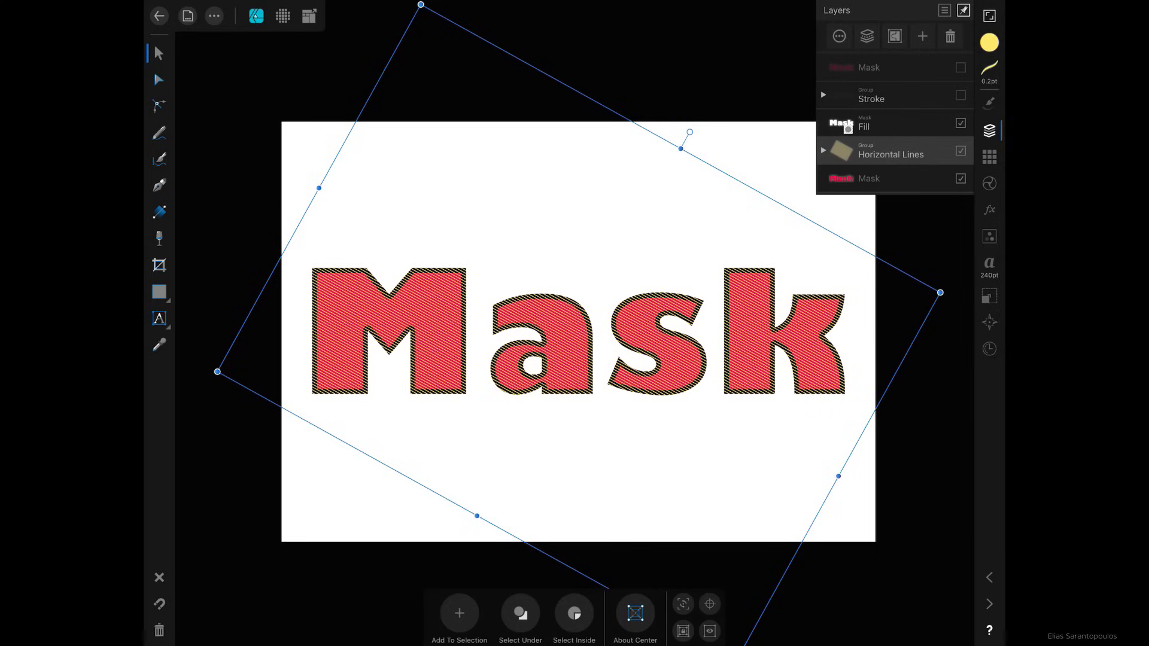
left_click(961, 95)
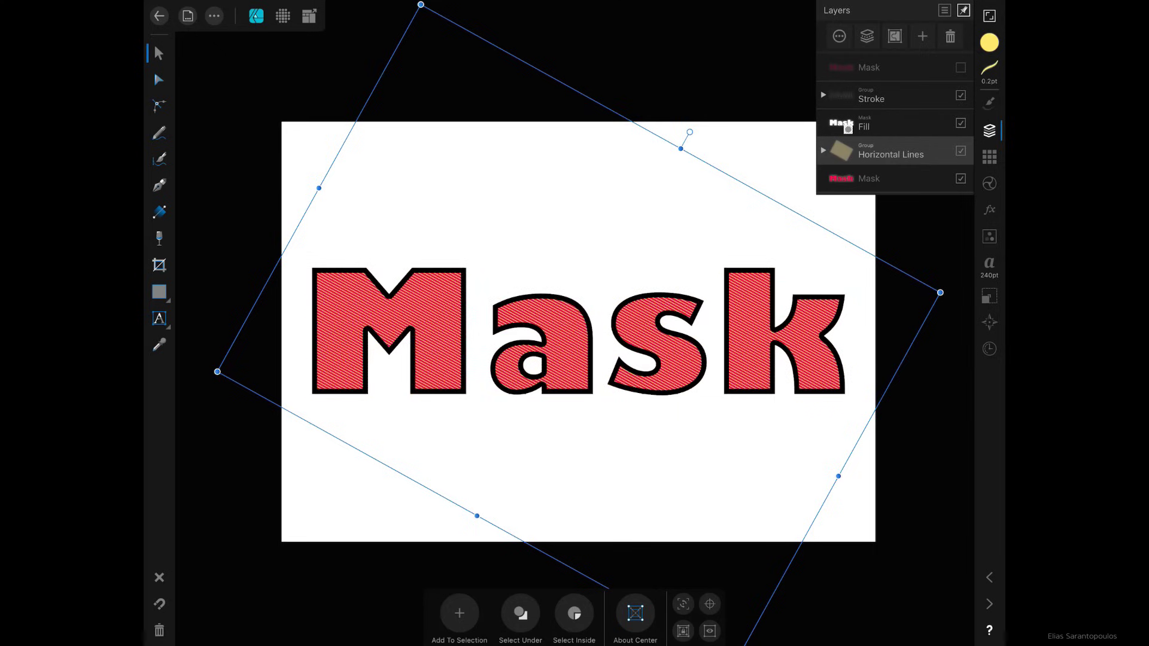
left_click(886, 179)
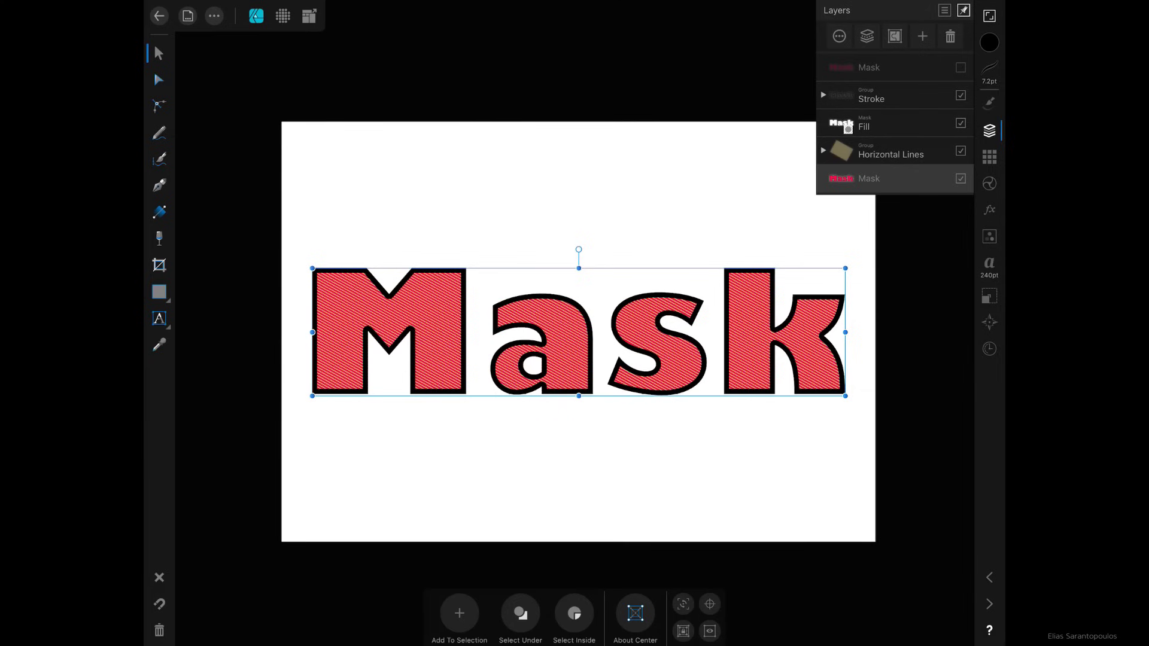
Duplicate the red Mask text, giving the copy no stroke and a white fill
left_click(214, 15)
left_click(248, 57)
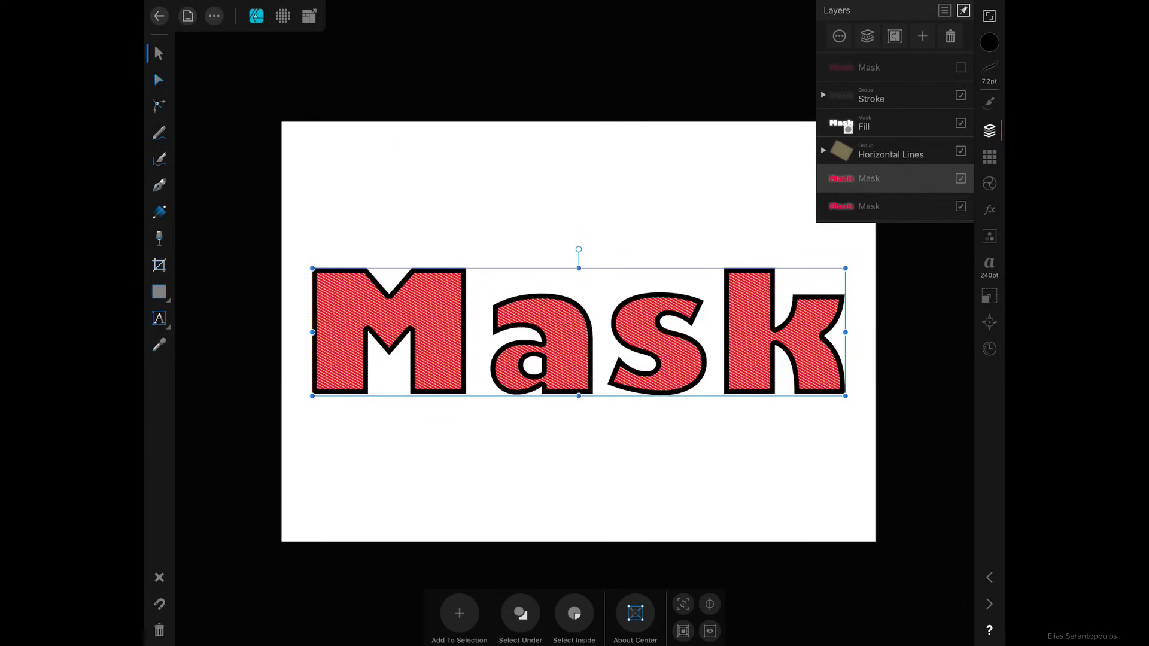
left_click(989, 42)
left_click(862, 348)
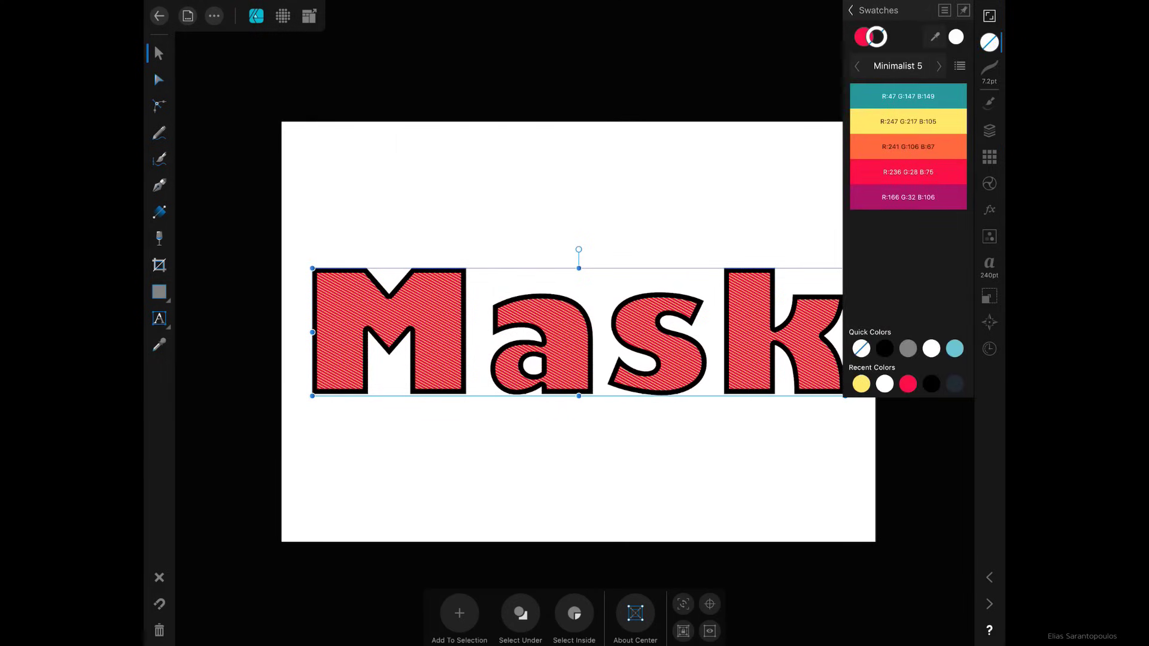
left_click(863, 36)
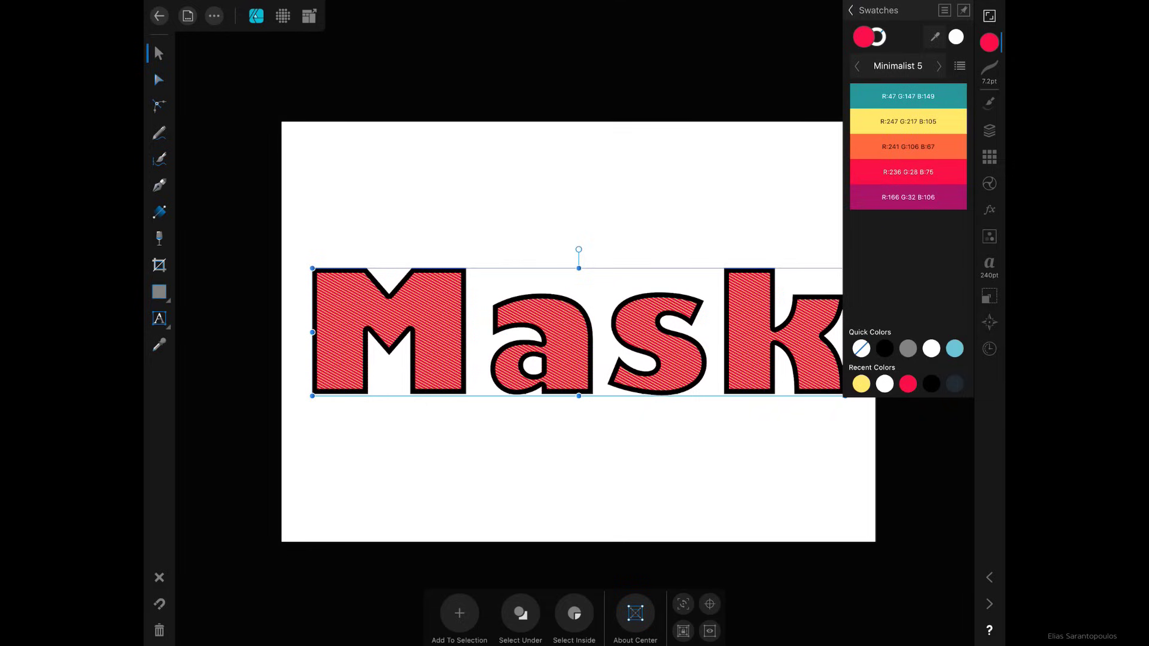
left_click(932, 348)
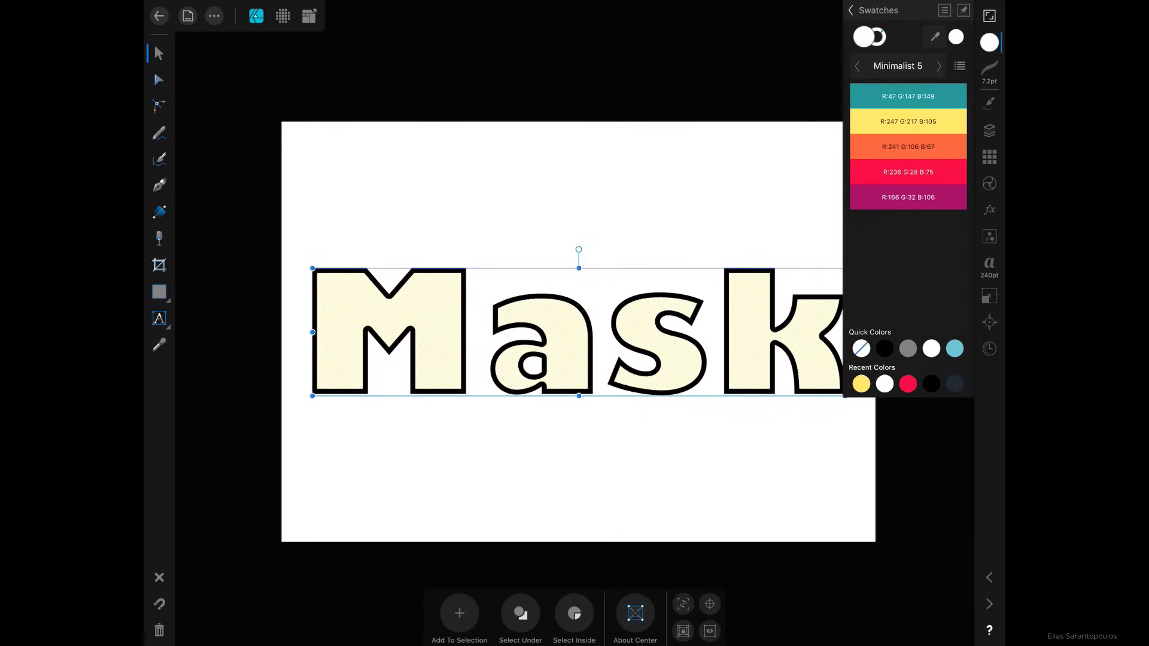
left_click(990, 130)
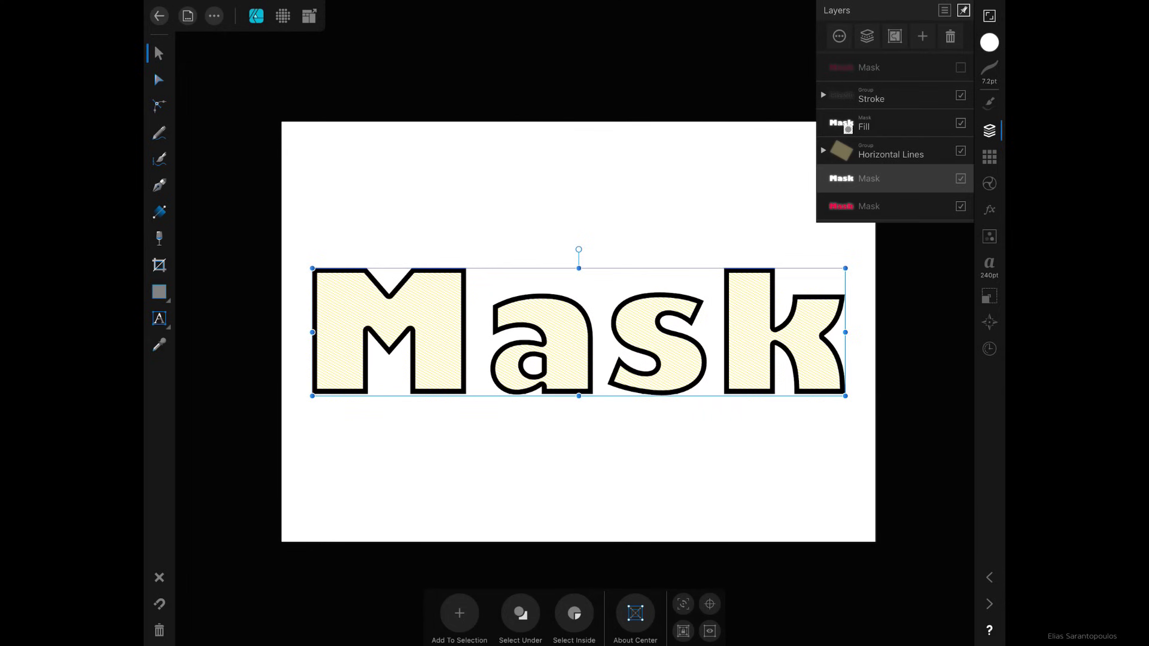
Apply Rasterize To Mask to the white Mask text copy
left_click(866, 36)
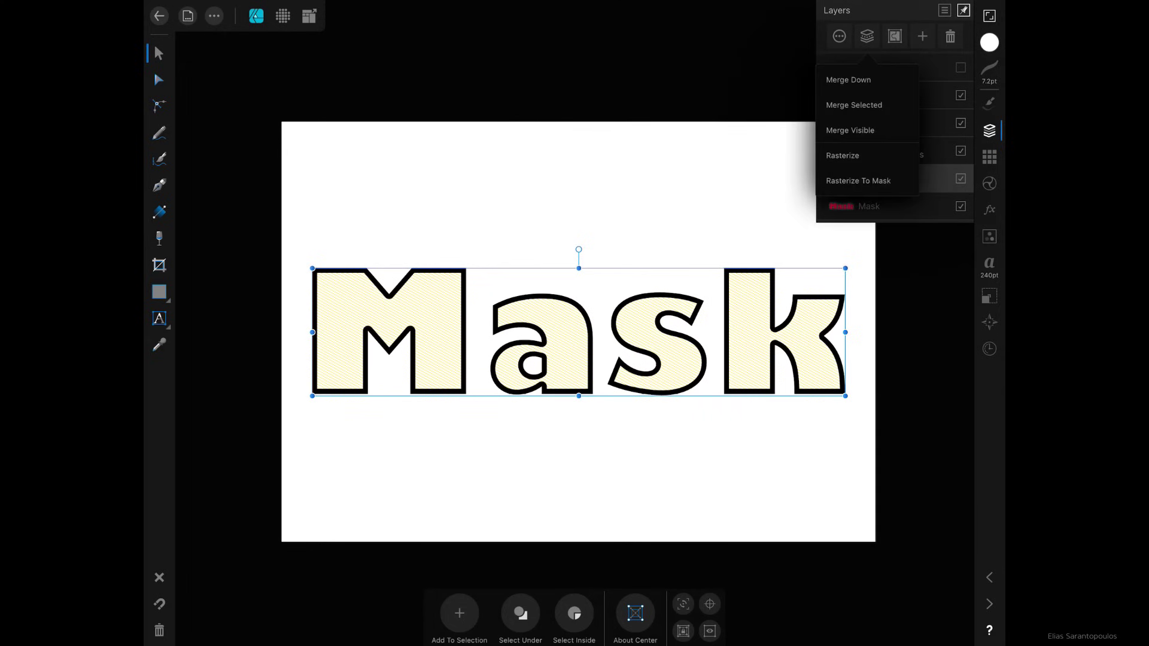
left_click(858, 181)
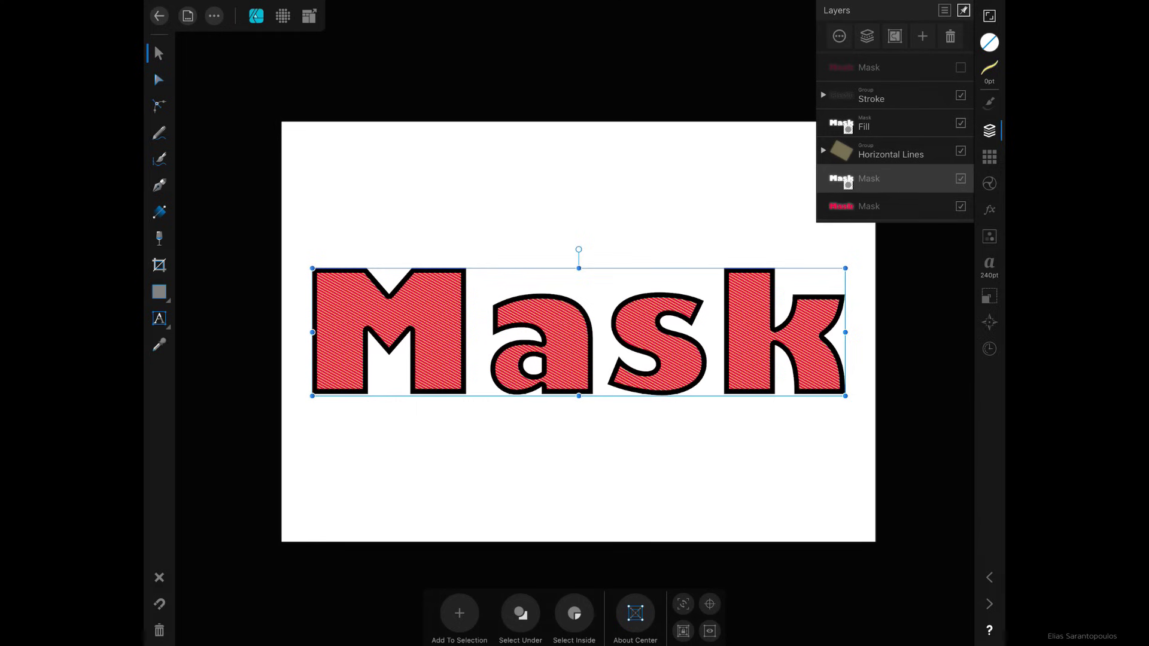
Drag a linear mask gradient from M to k with a black middle and white right stop
left_click(159, 211)
left_click_drag(321, 332, 828, 332)
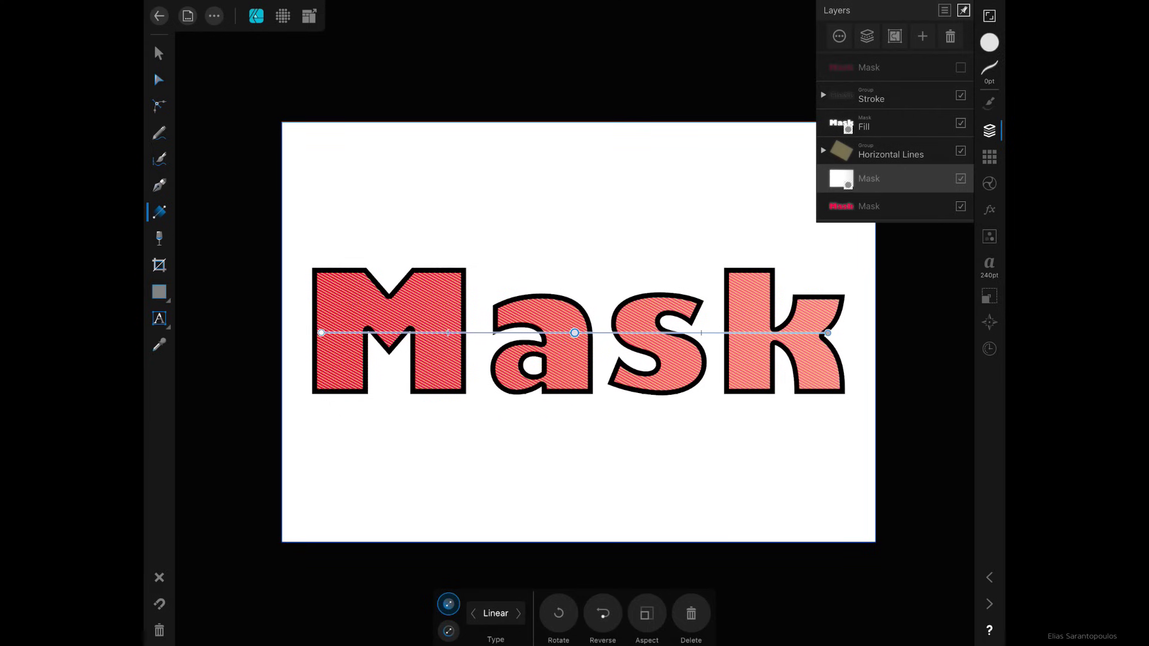
left_click(990, 42)
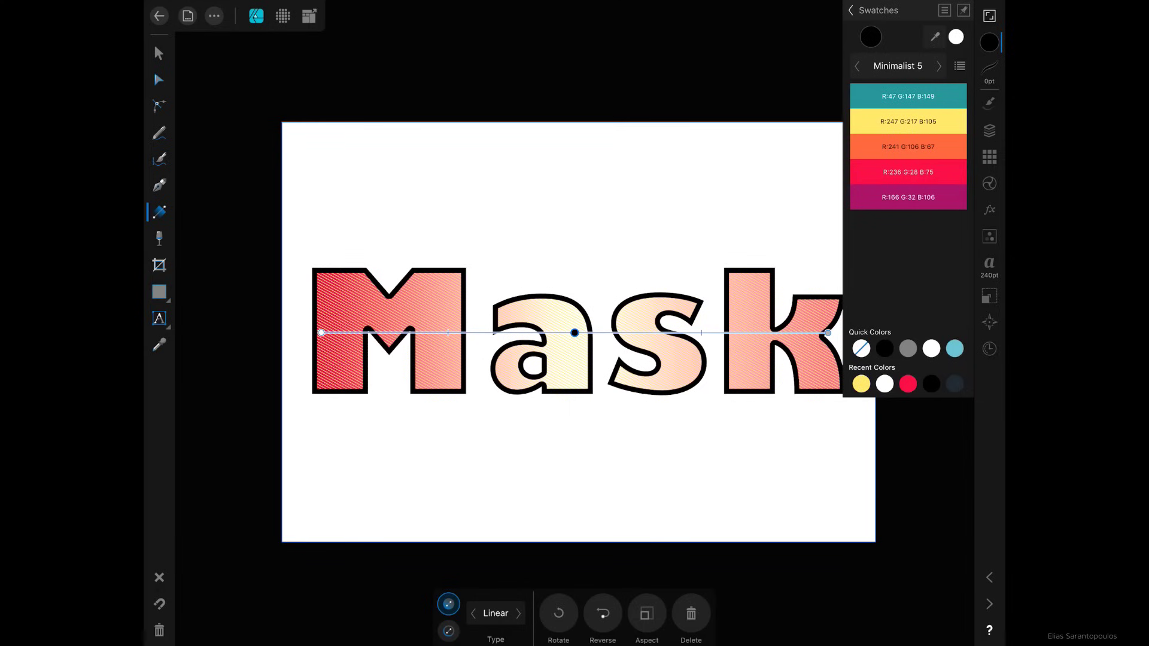
left_click(989, 130)
left_click(828, 333)
left_click(990, 42)
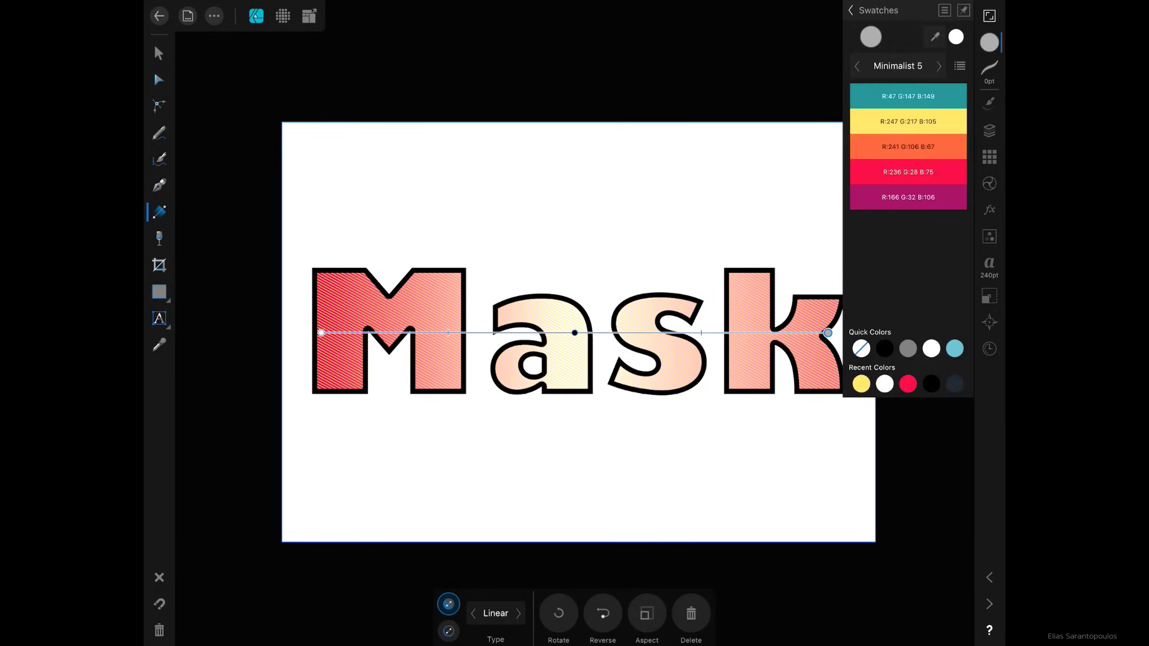
left_click(931, 348)
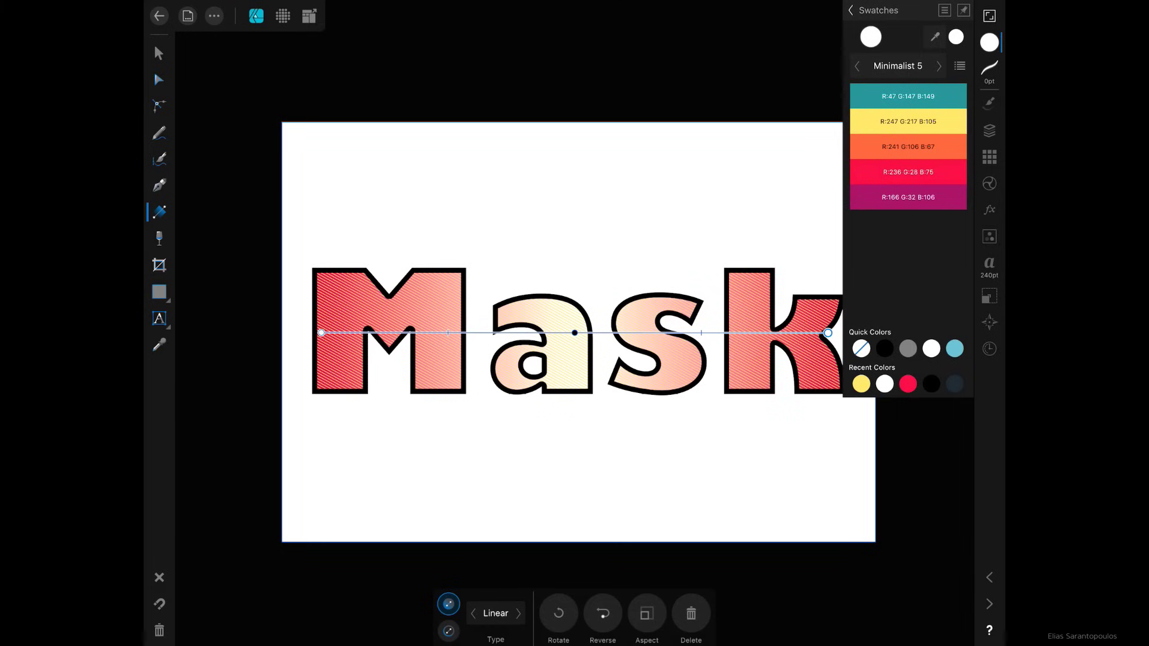
left_click(989, 42)
left_click(989, 42)
left_click(929, 348)
left_click(990, 131)
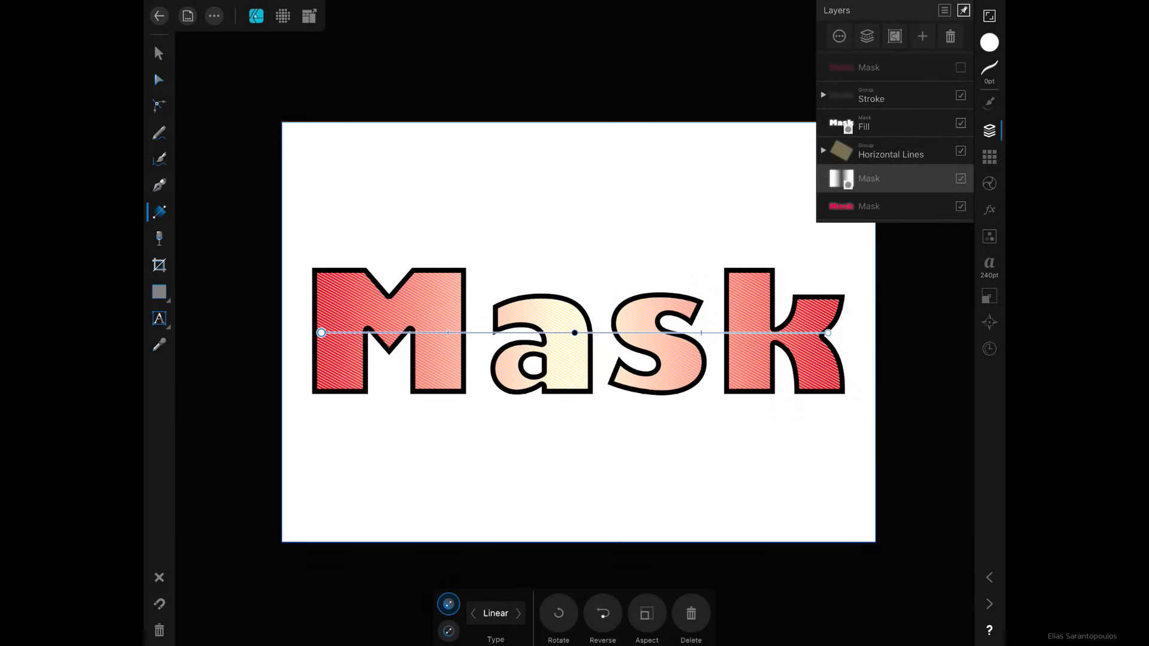
Group the Stroke, Fill, Horizontal Lines and Mask layers together
left_click(159, 53)
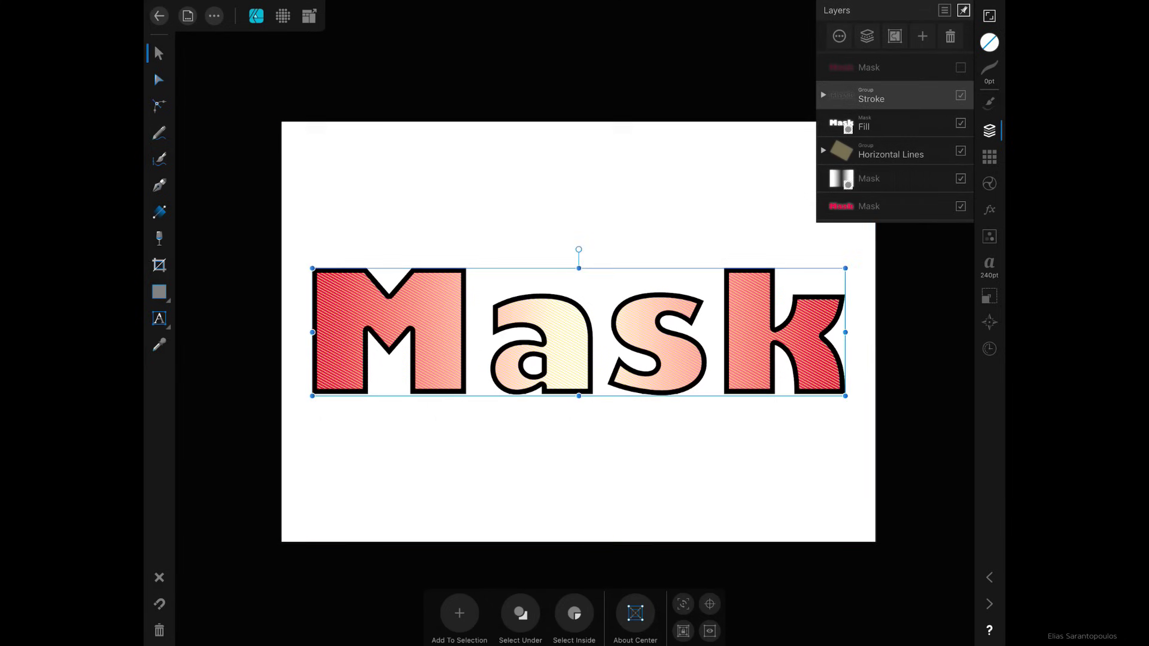
left_click(916, 127)
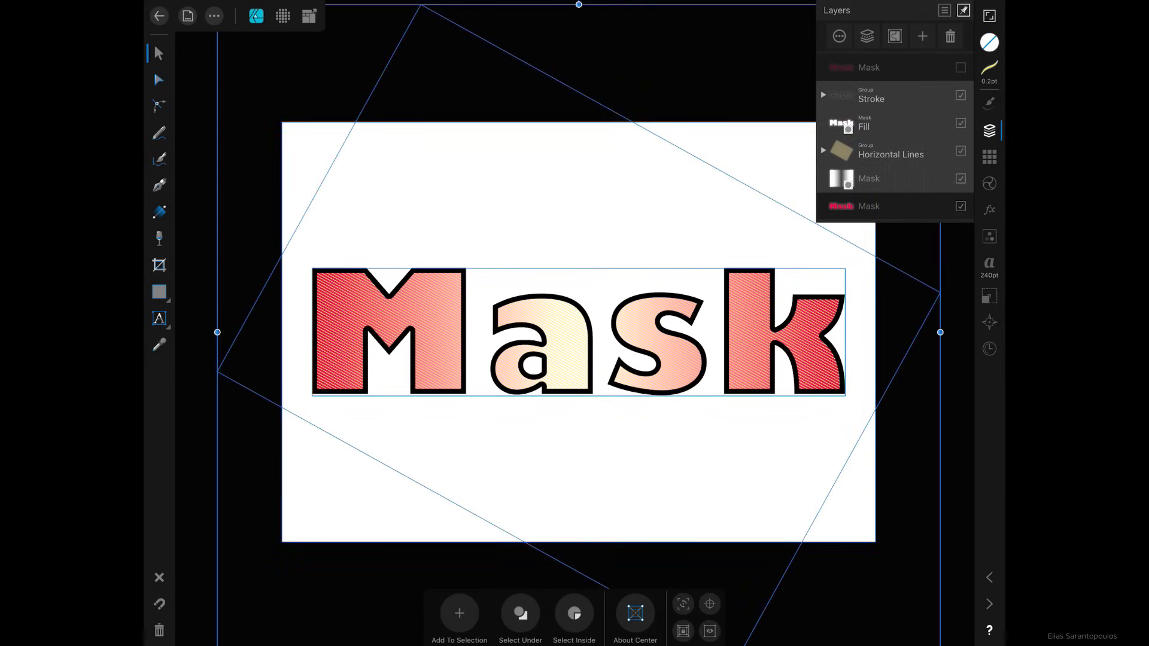
left_click(859, 205)
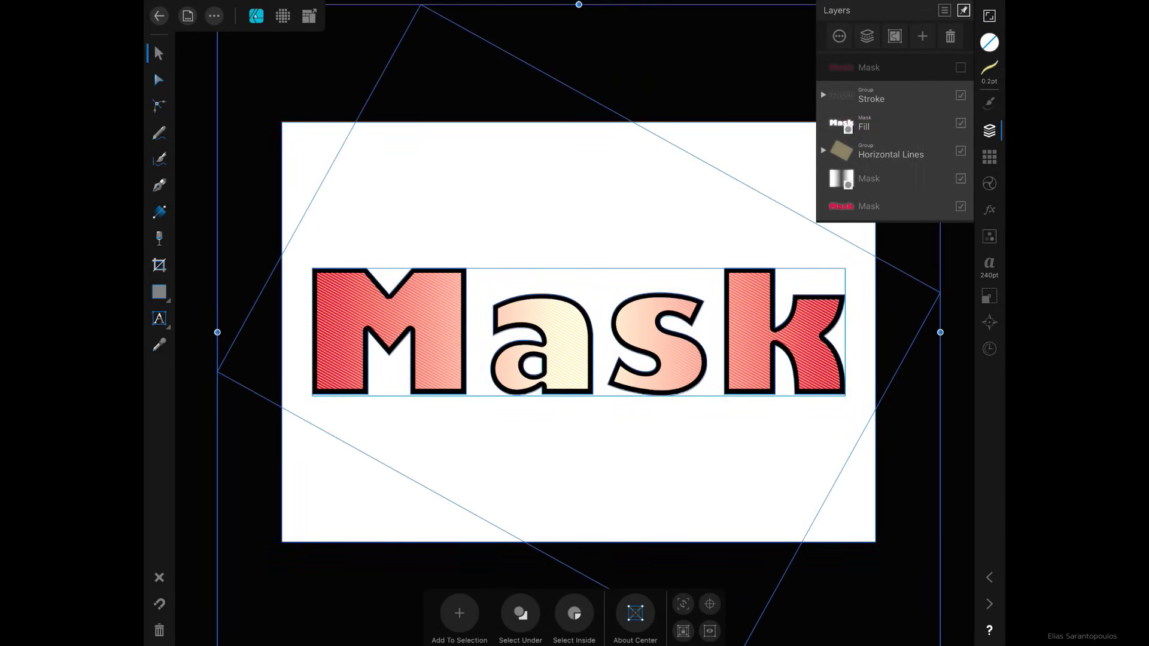
key("ctrl+g")
left_click(959, 230)
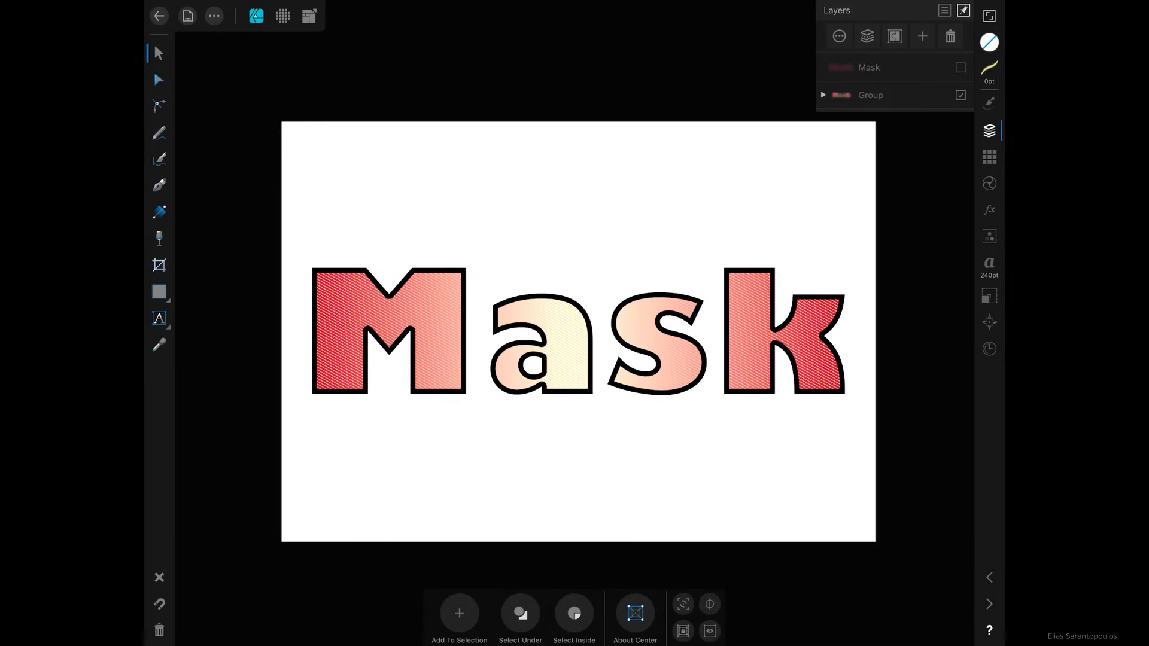
left_click(159, 604)
Draw a page-sized teal rectangle and place it below the lettering group
left_click(159, 292)
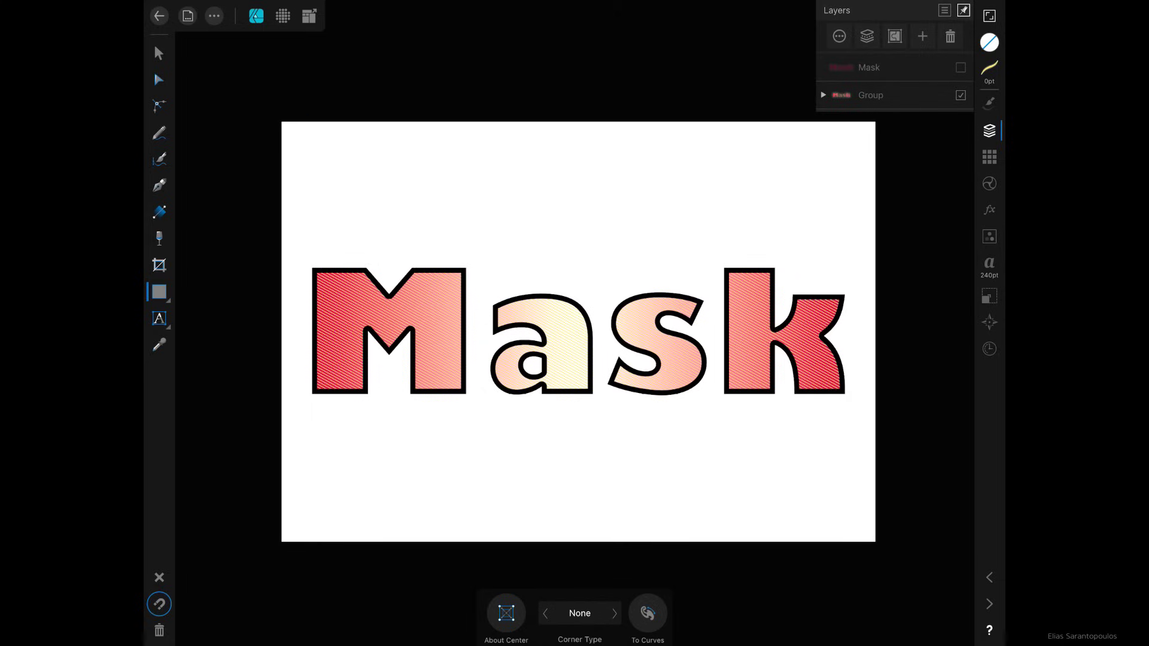
mouse_move(282, 123)
left_mouse_down()
mouse_move(432, 333)
mouse_move(875, 543)
left_mouse_up()
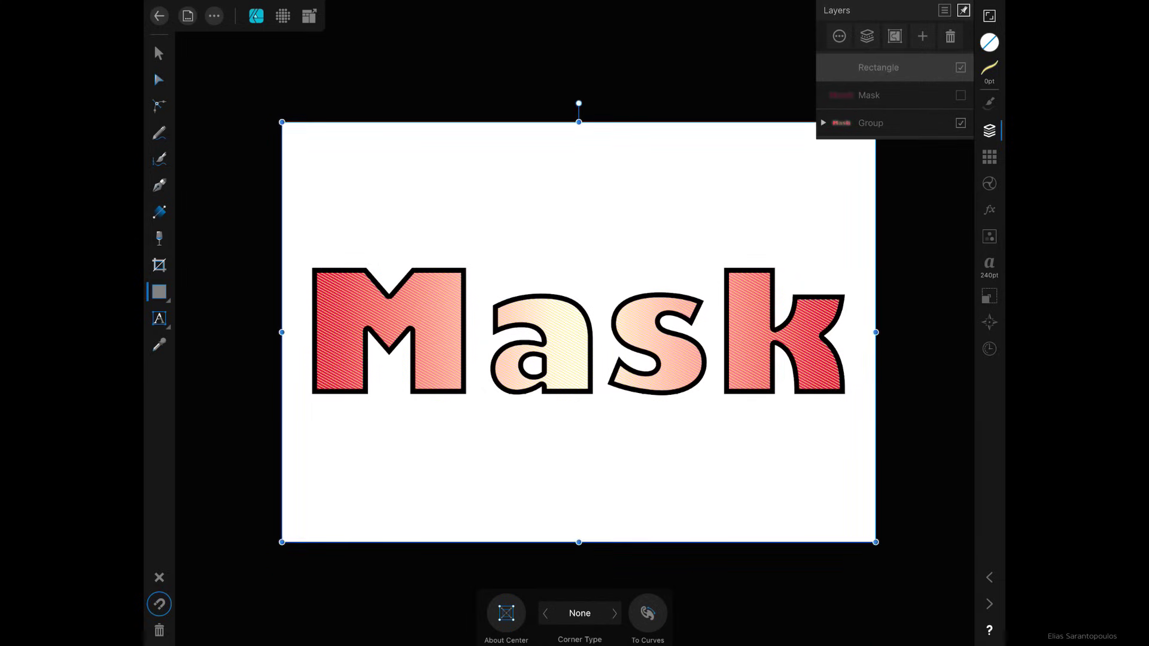
left_click(990, 42)
left_click(908, 96)
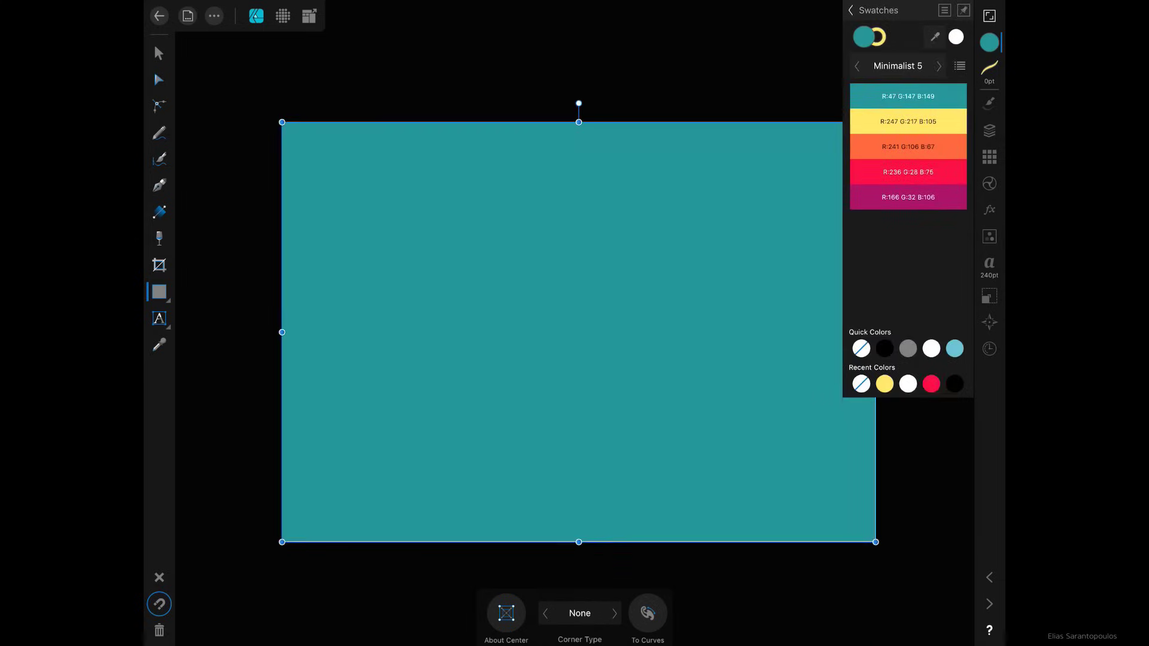
left_click(990, 130)
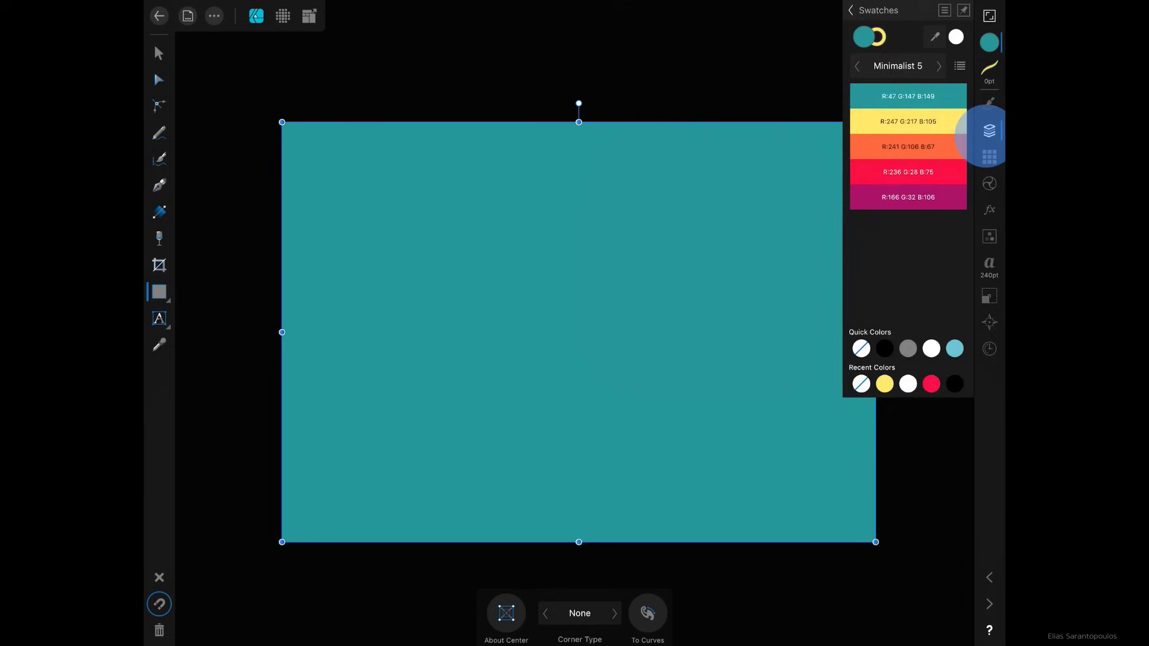
left_click_drag(905, 60, 908, 128)
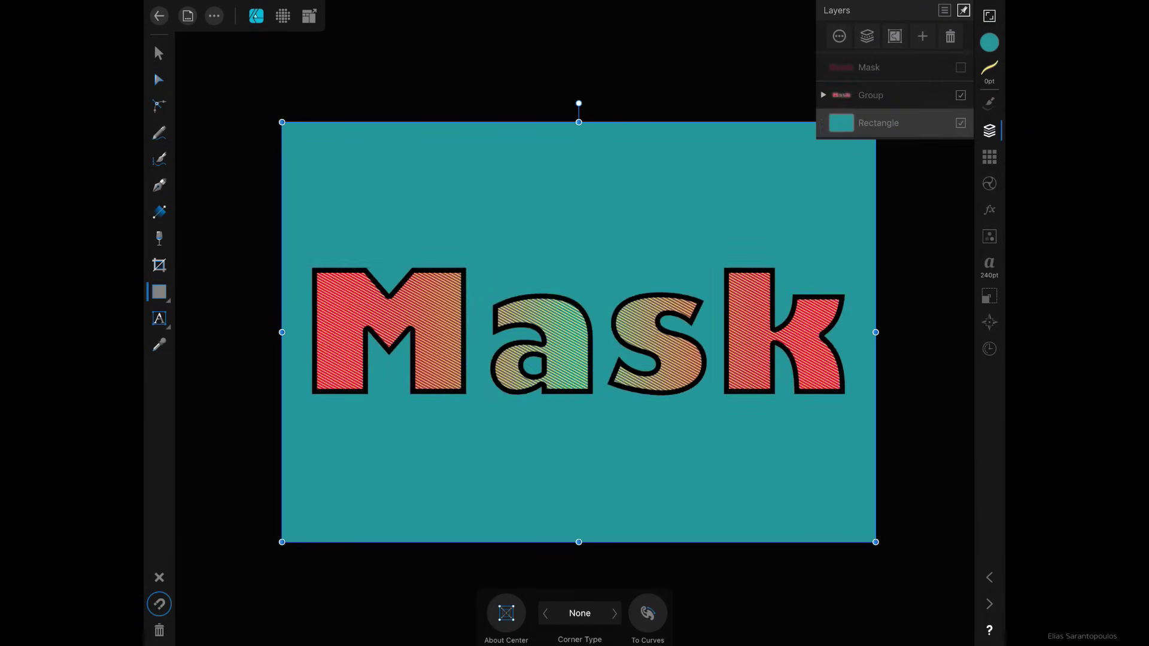
Lock the lettering group and the teal background rectangle
left_click(903, 94)
left_click(862, 128)
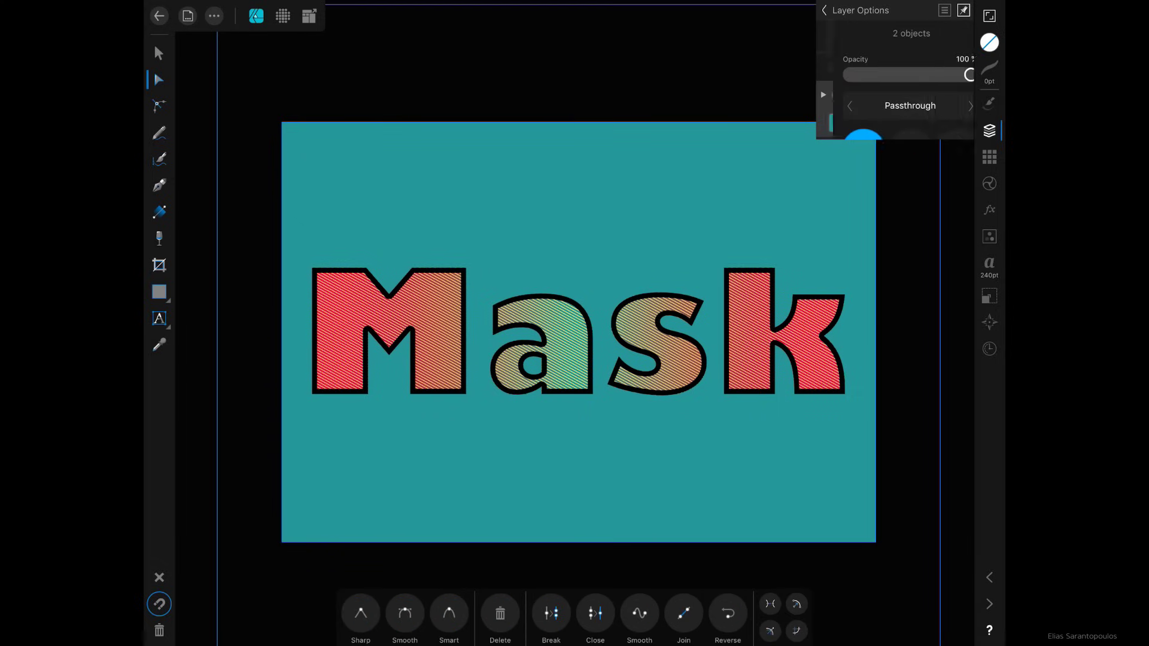
left_click(895, 151)
left_click(825, 10)
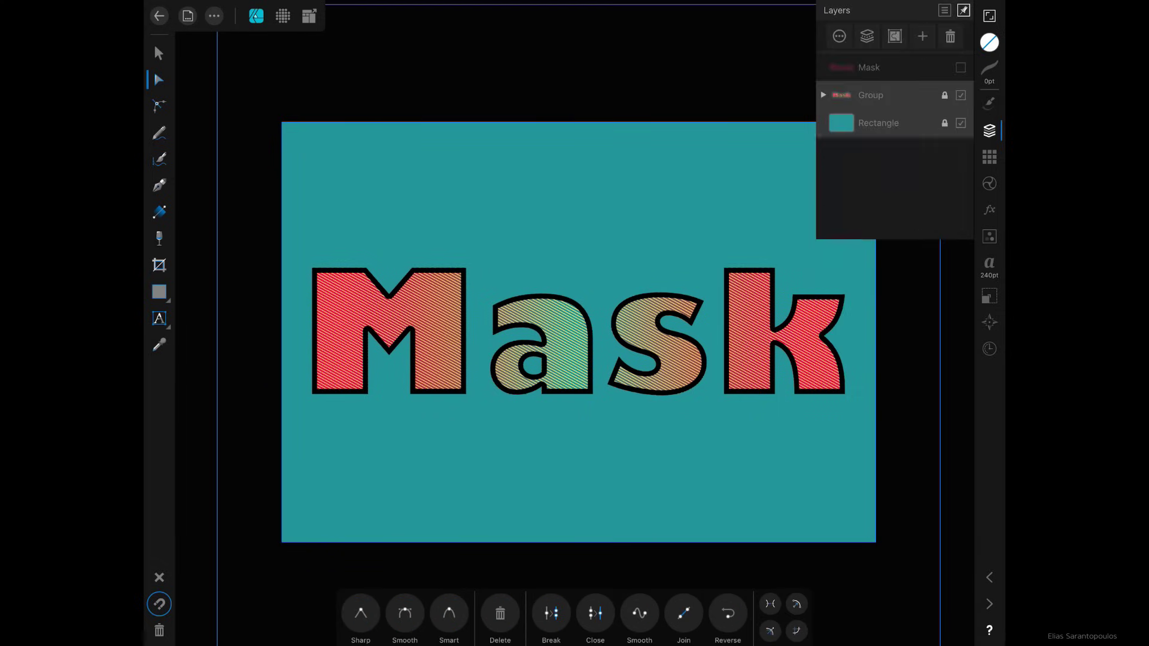
Show the hidden red Mask text copy and move it below the group
left_click(869, 67)
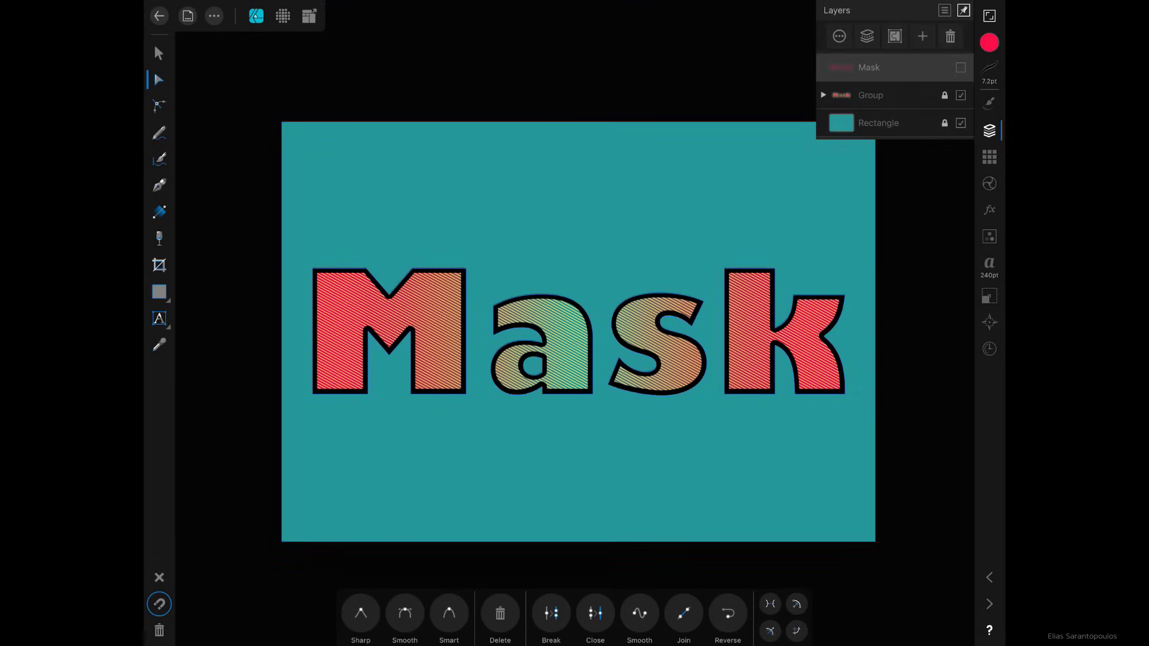
left_click(961, 67)
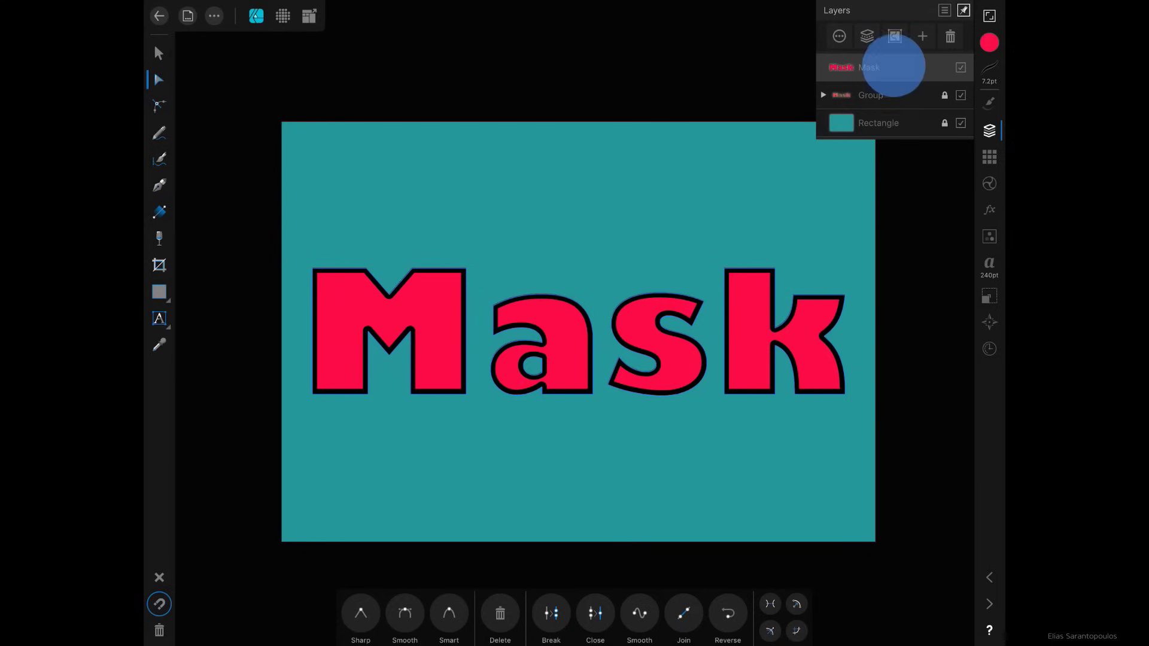
left_click_drag(893, 61, 899, 105)
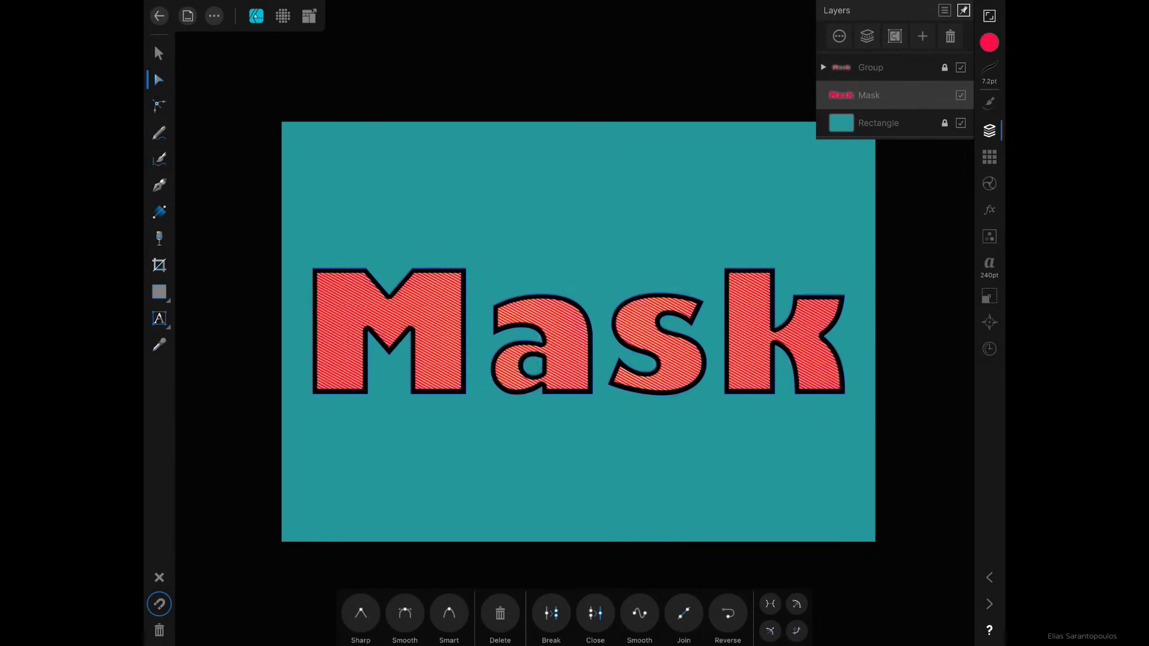
Shift the red Mask copy slightly down and right
left_click(159, 53)
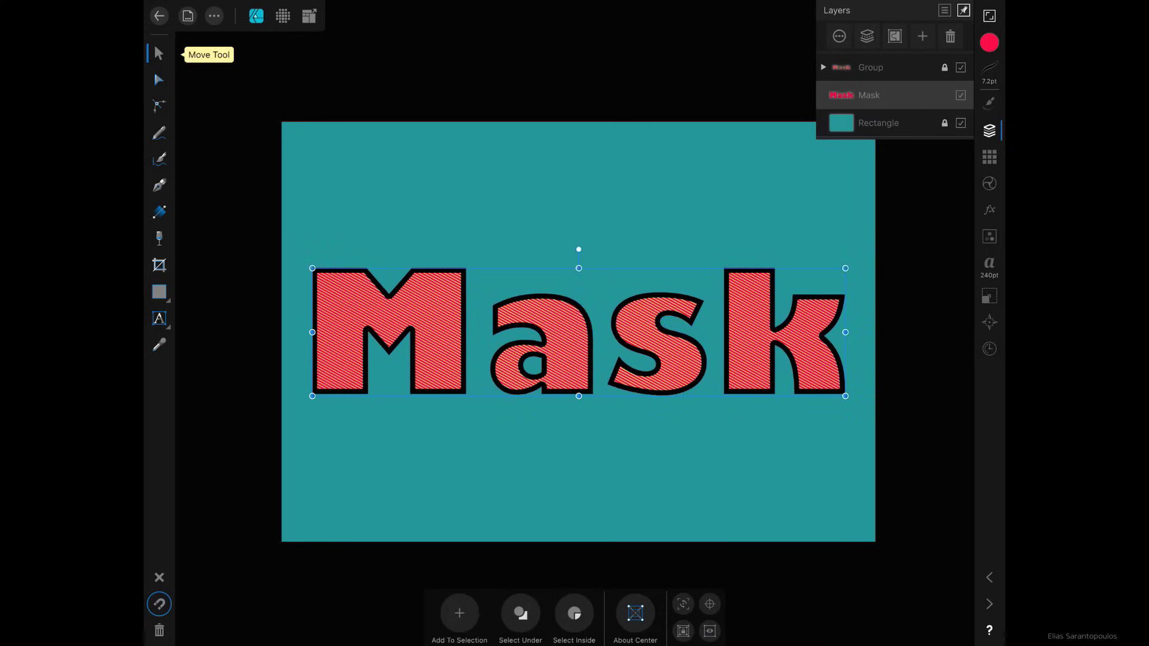
left_click(936, 372)
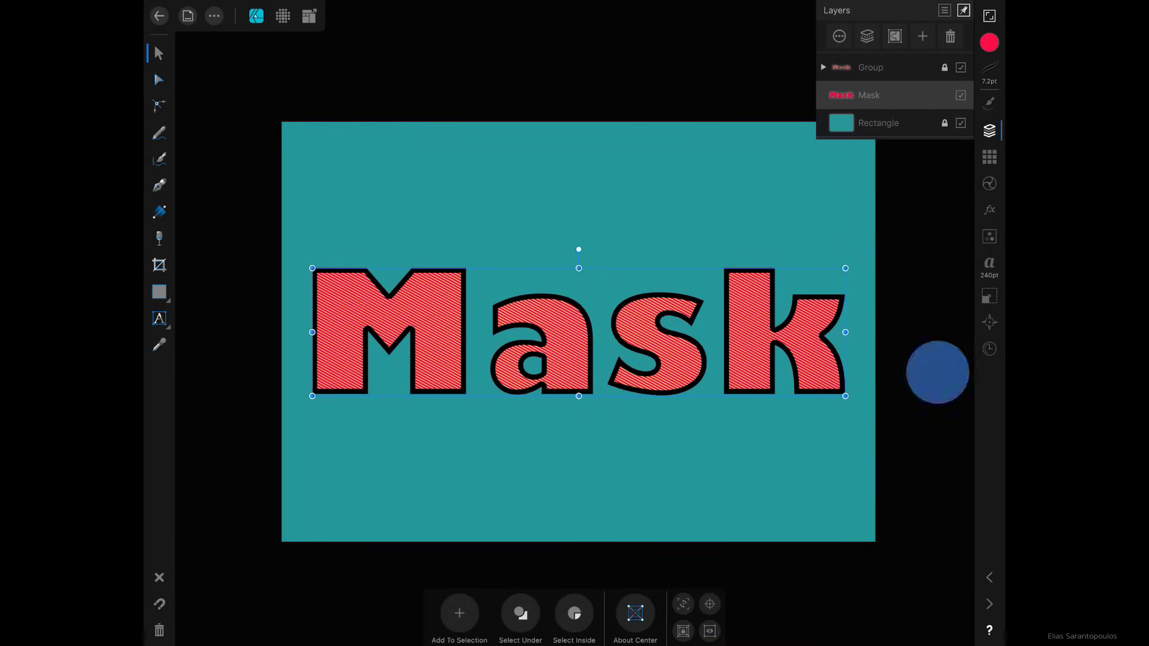
left_click(869, 95)
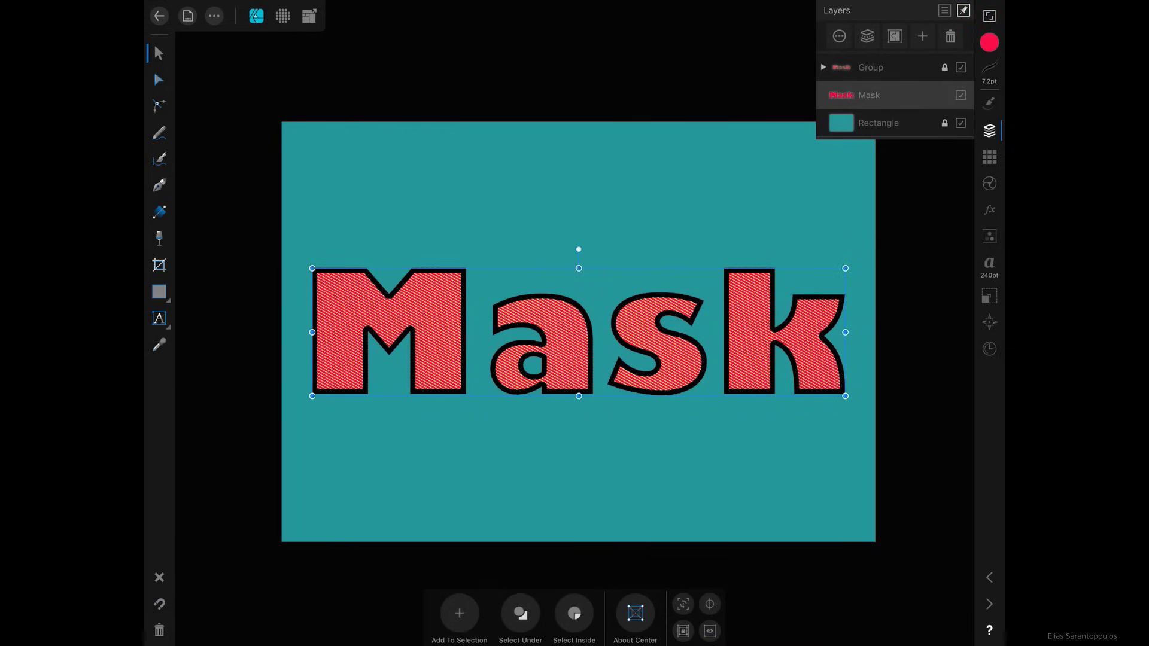
left_click_drag(790, 385, 797, 397)
Set the red copy's stroke to None and fine-tune its offset position
left_click(989, 71)
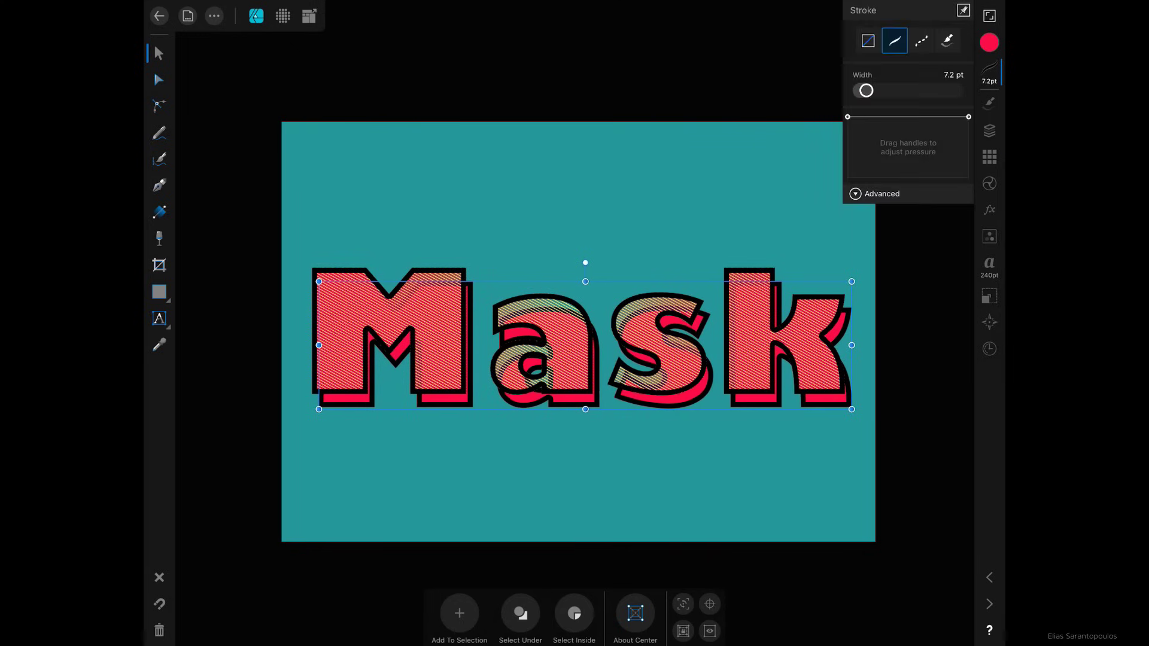
left_click(868, 40)
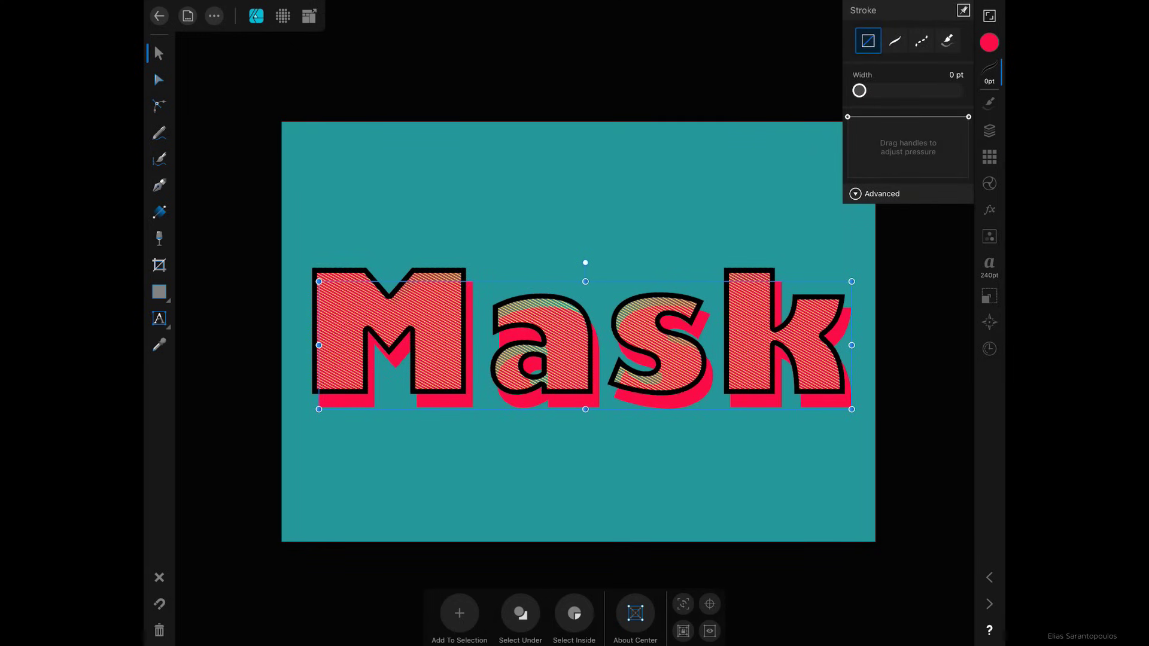
left_click(989, 130)
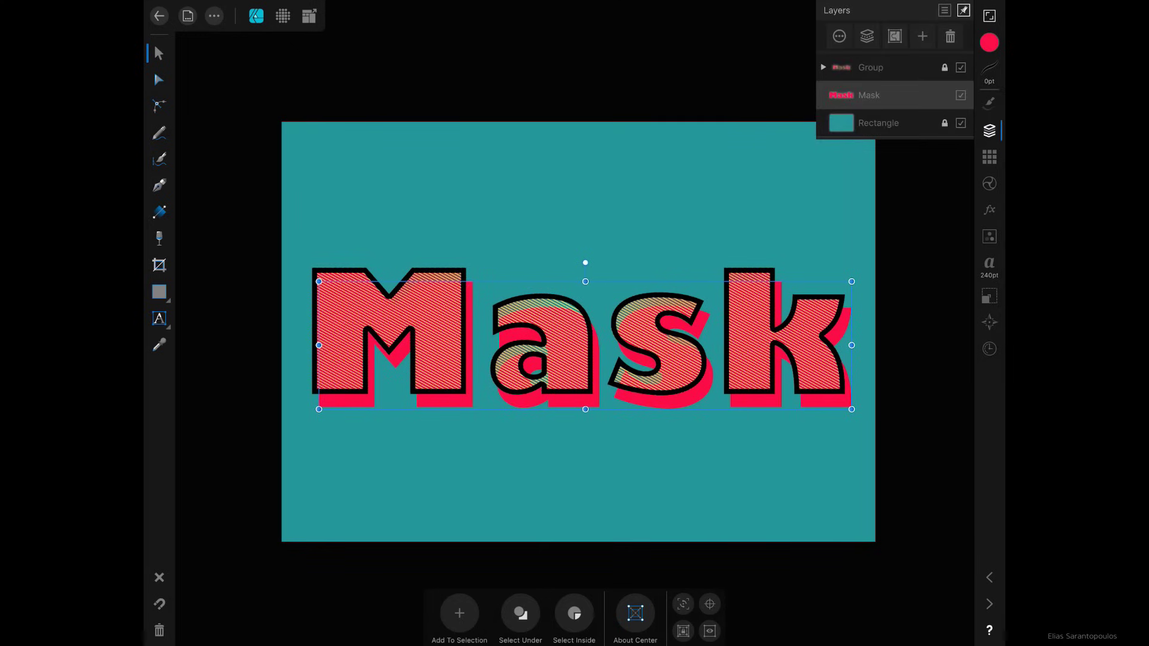
left_click_drag(822, 397, 823, 392)
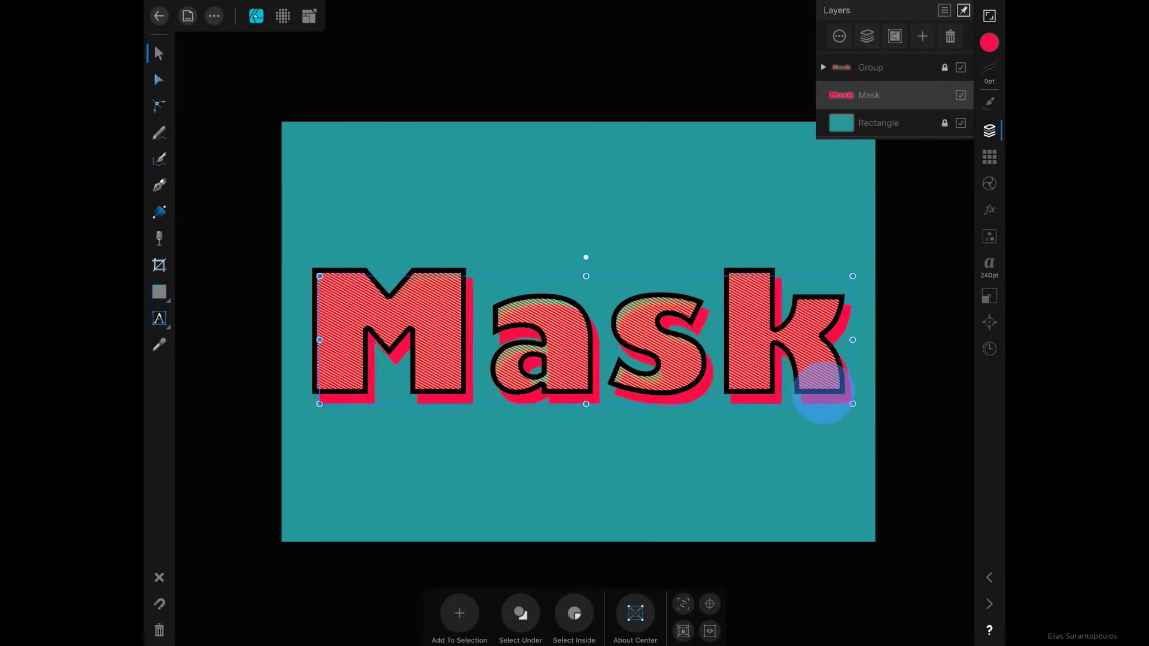
left_click_drag(518, 393, 526, 390)
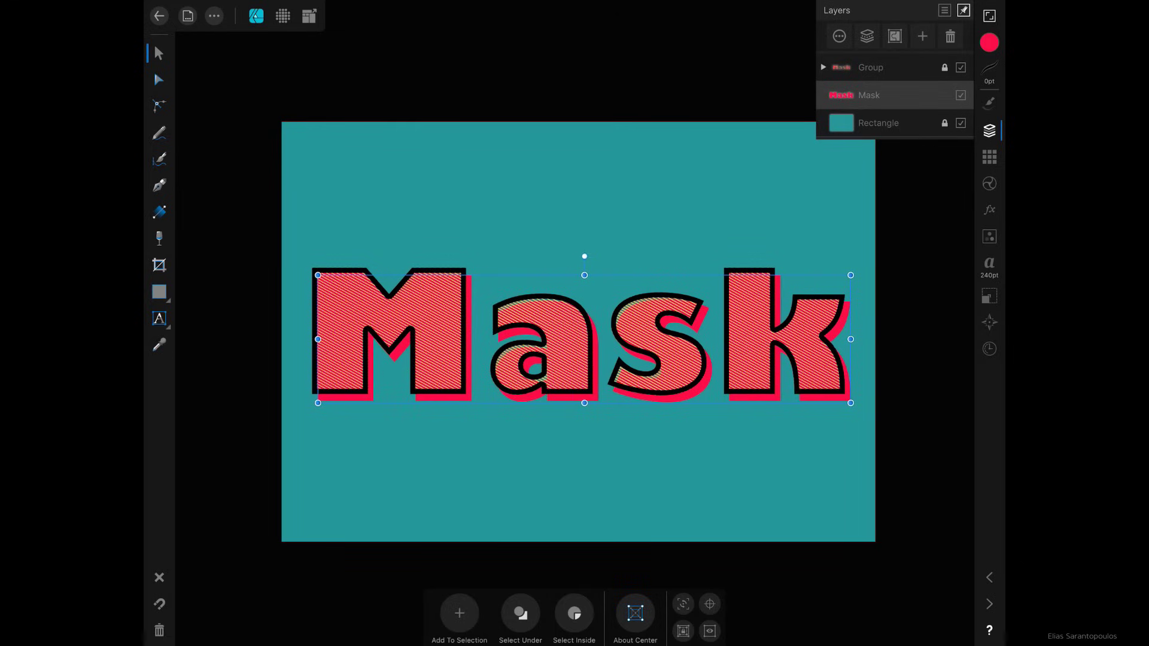
Add a 100% opacity outer shadow to the red copy and increase its offset
left_click(989, 209)
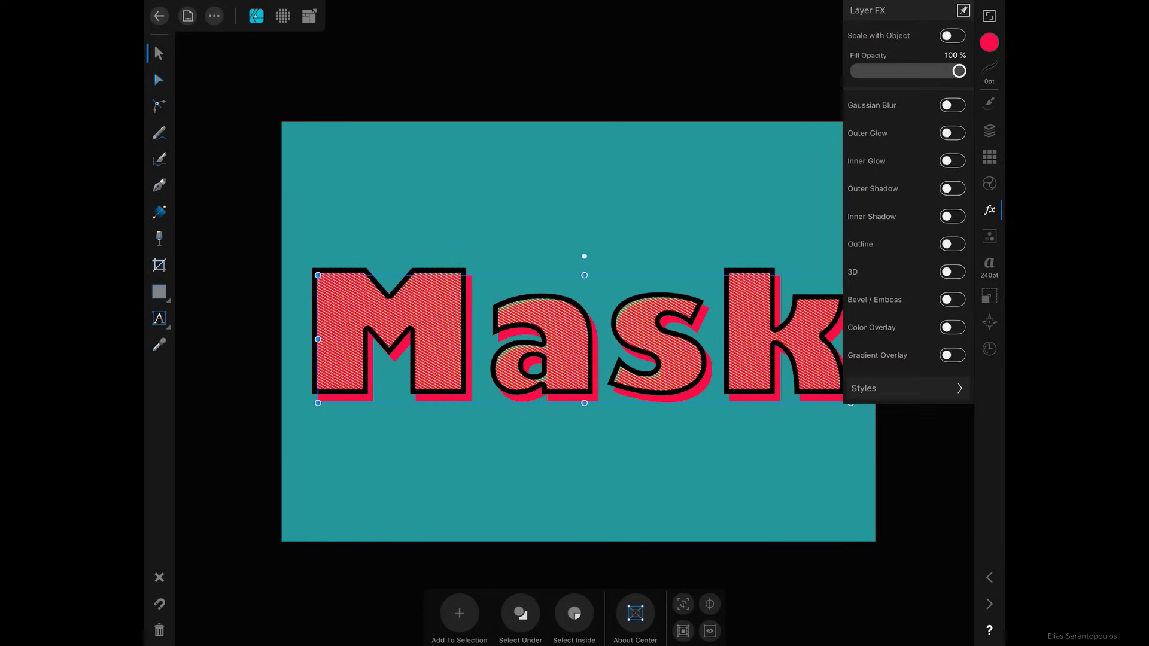
left_click(891, 192)
left_click(954, 188)
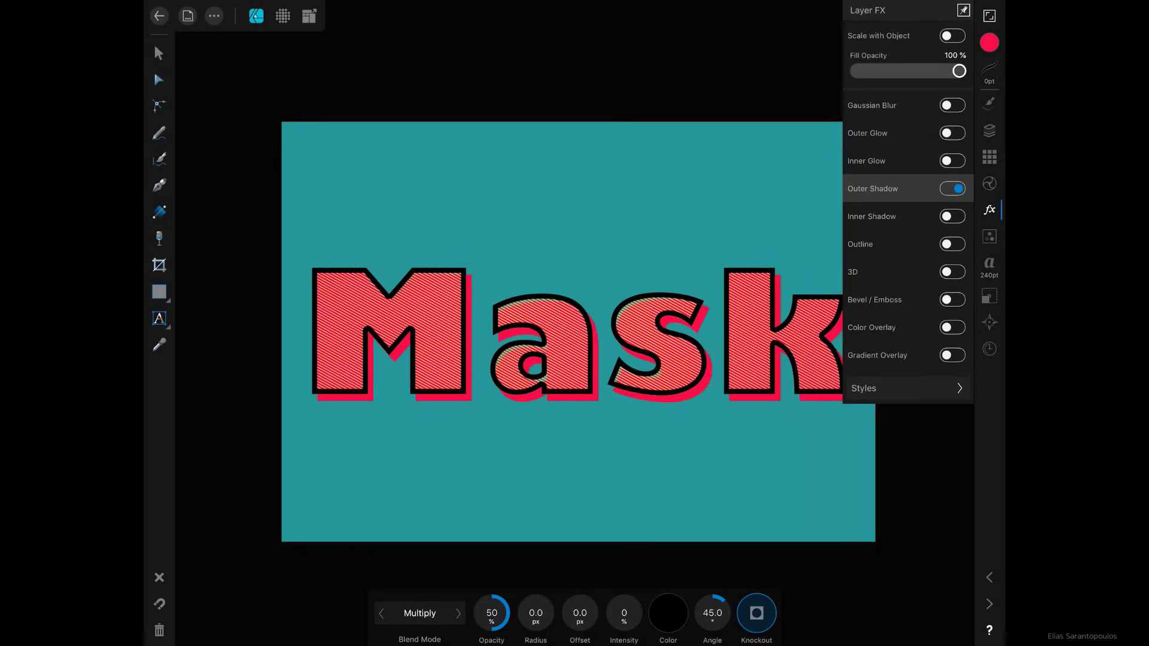
left_click_drag(491, 612, 546, 476)
left_click(990, 131)
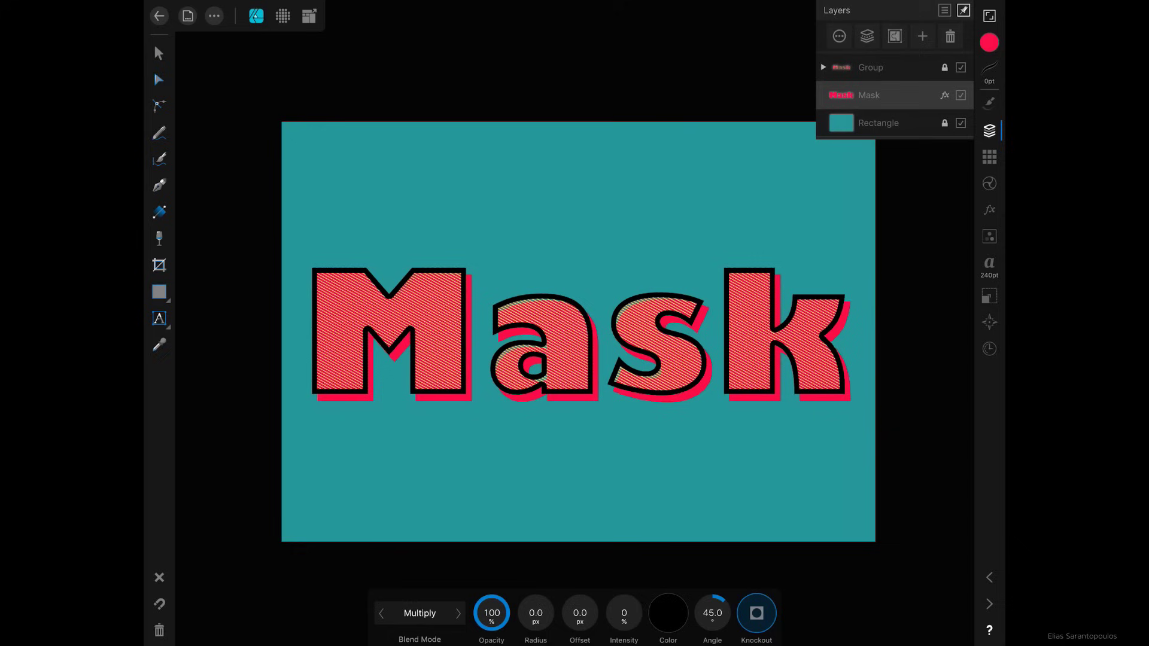
left_click_drag(829, 401, 829, 397)
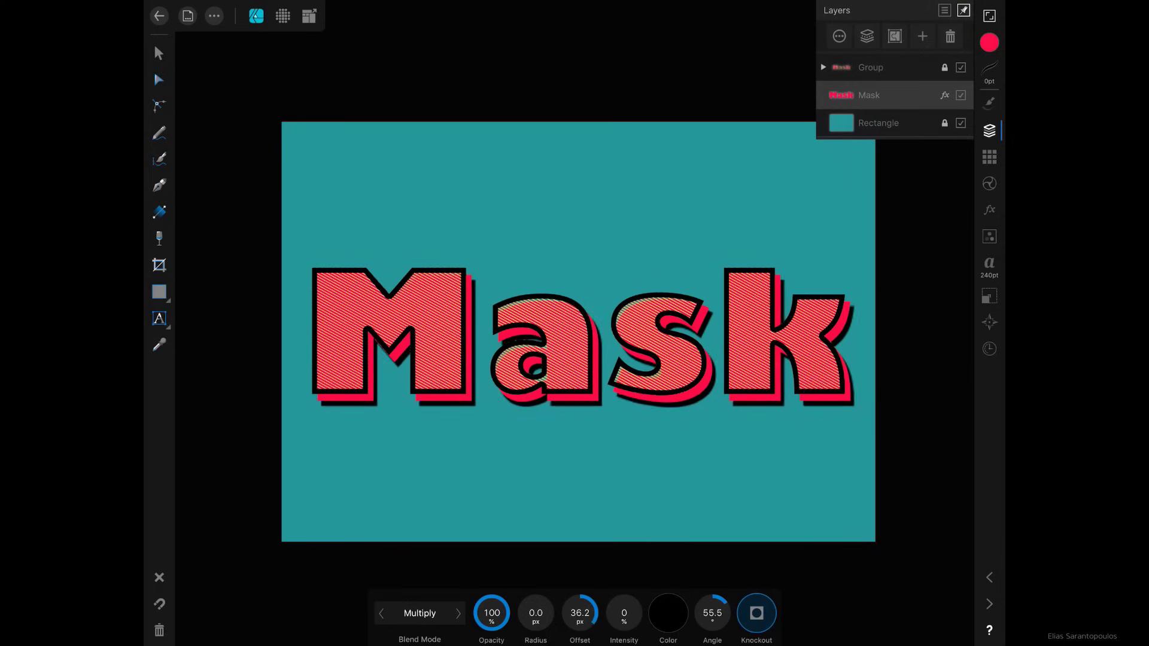